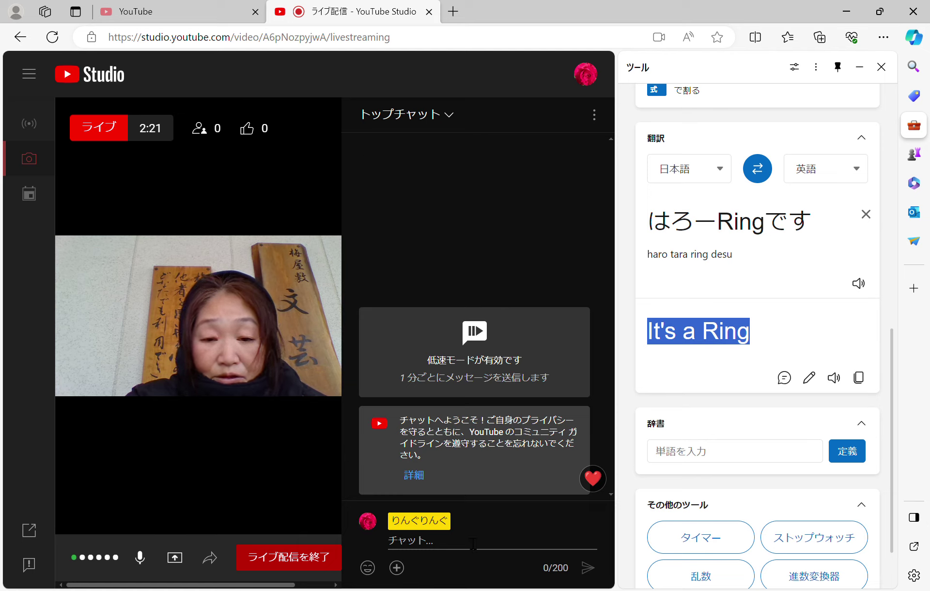
- Post the message "It's a Ring" in the live chat
{"action": "left_click", "coordinate": [473, 543]}
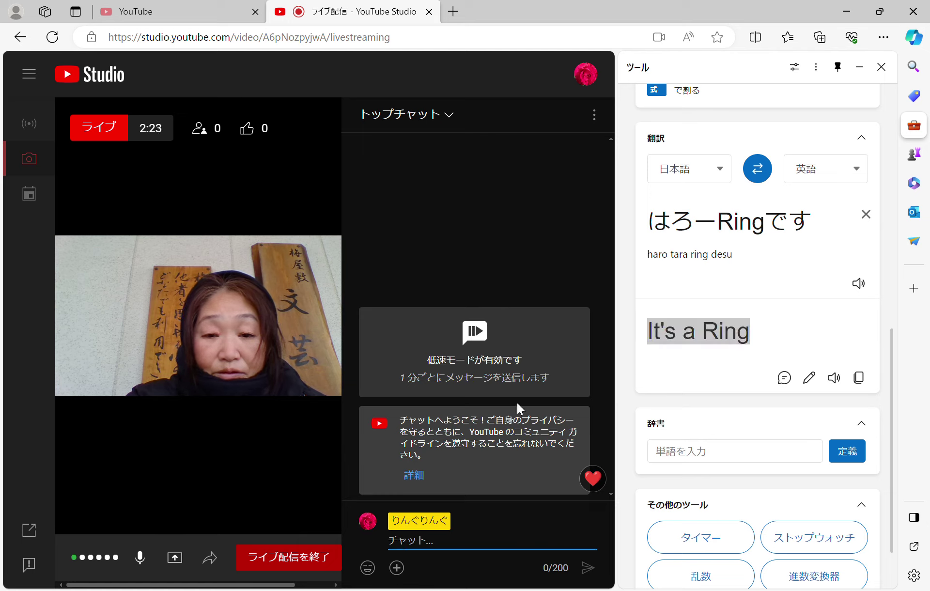
{"action": "type", "text": "It's a Ring"}
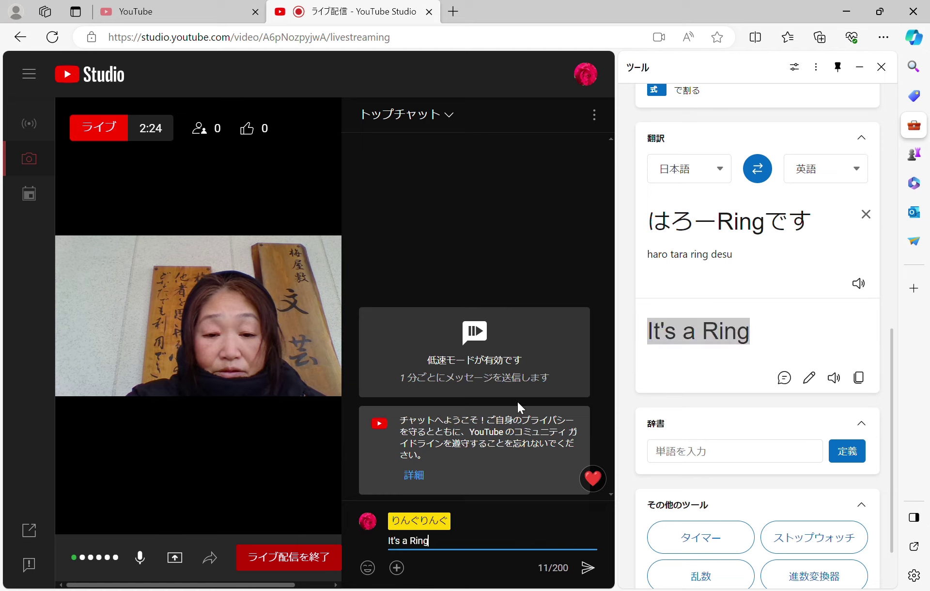
{"action": "left_click", "coordinate": [588, 568]}
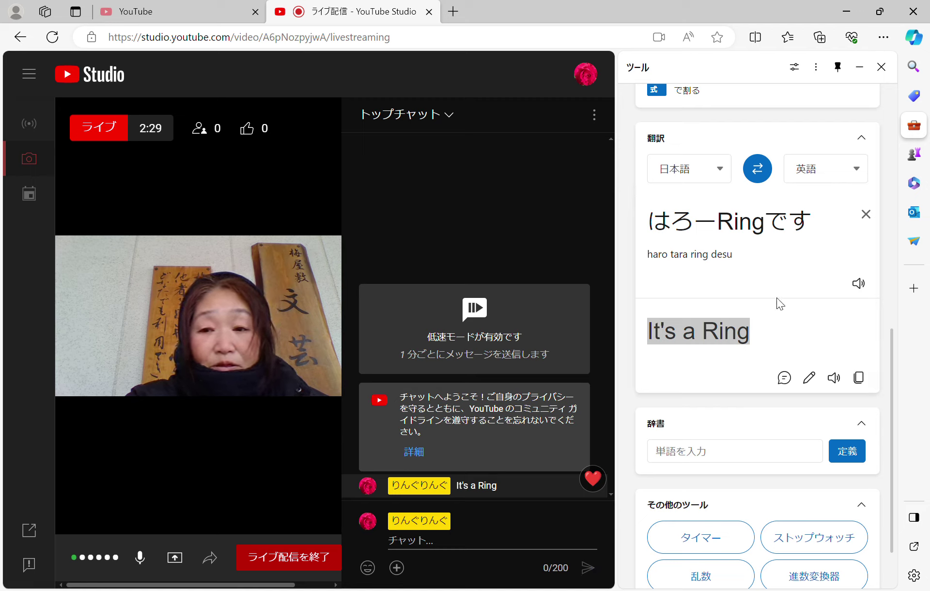
- Replace the Japanese source text in the translator with "Ringは今亀戸梅屋敷に来ています" and play its English translation aloud
{"action": "triple_click", "coordinate": [823, 225]}
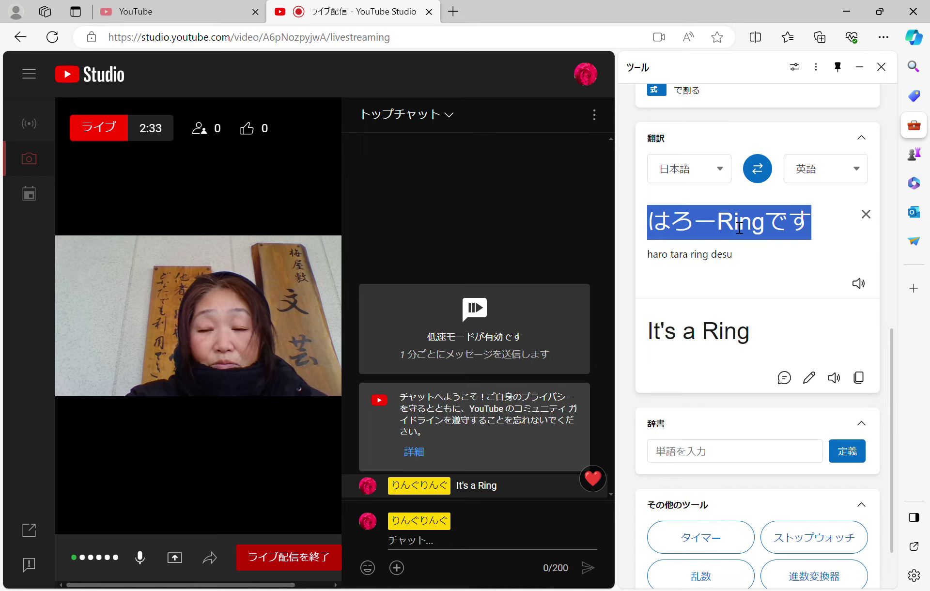
{"action": "left_click", "coordinate": [739, 227]}
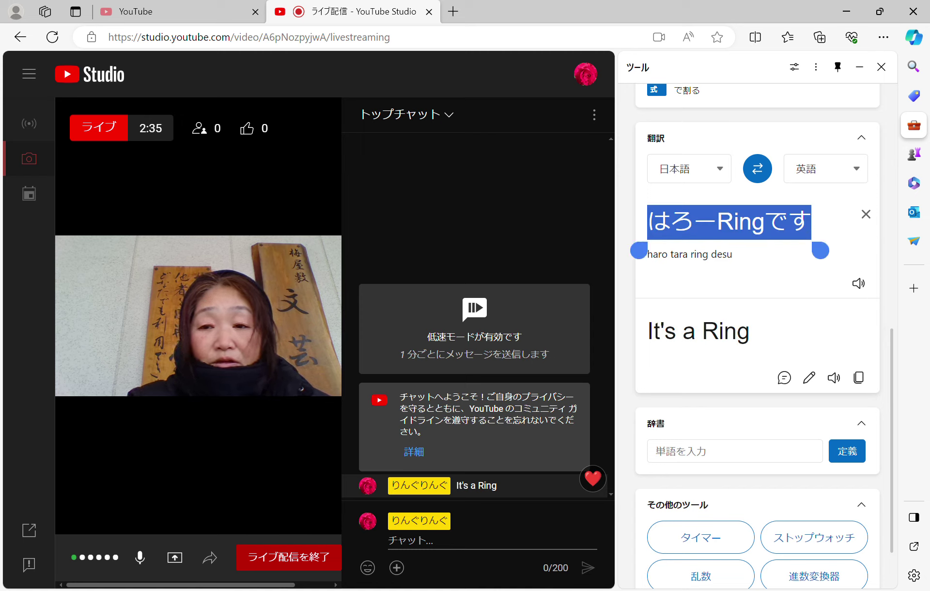
{"action": "key", "text": "BackSpace"}
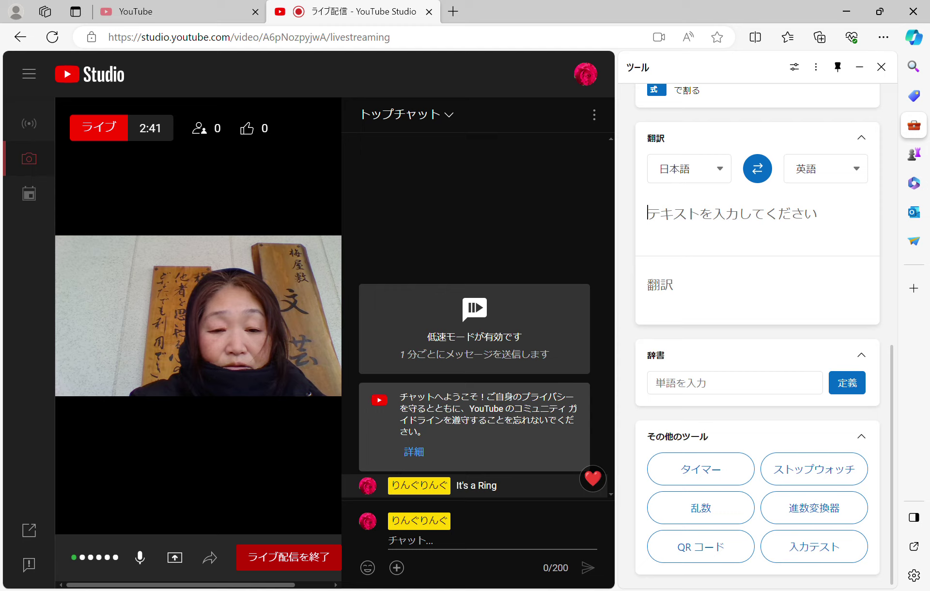
{"action": "type", "text": "R"}
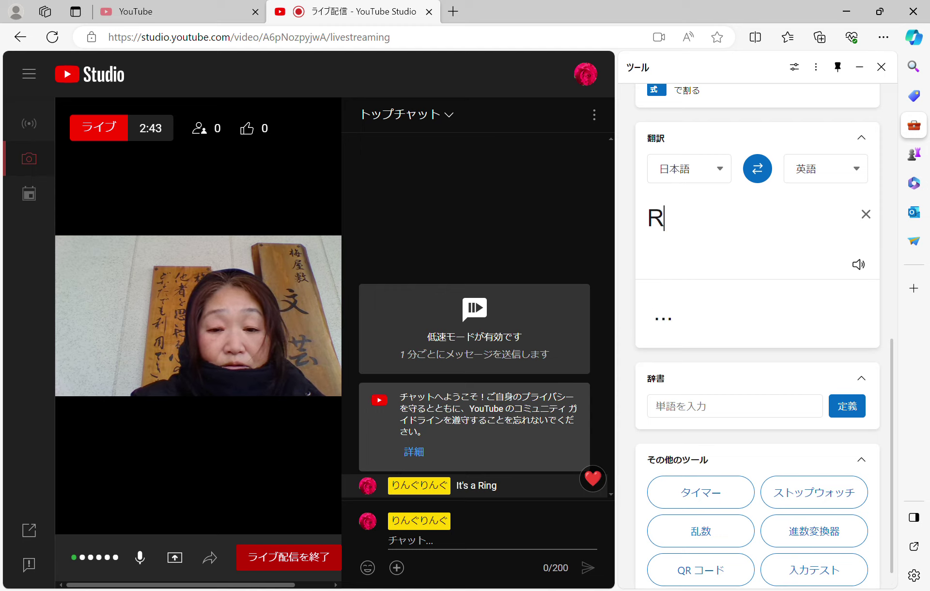
{"action": "type", "text": "ing"}
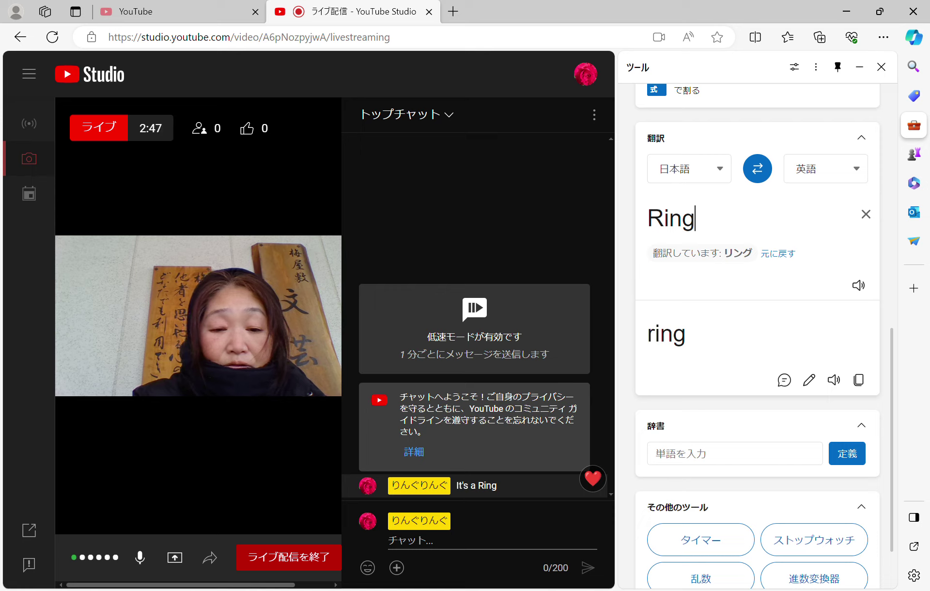
{"action": "type", "text": "はいま"}
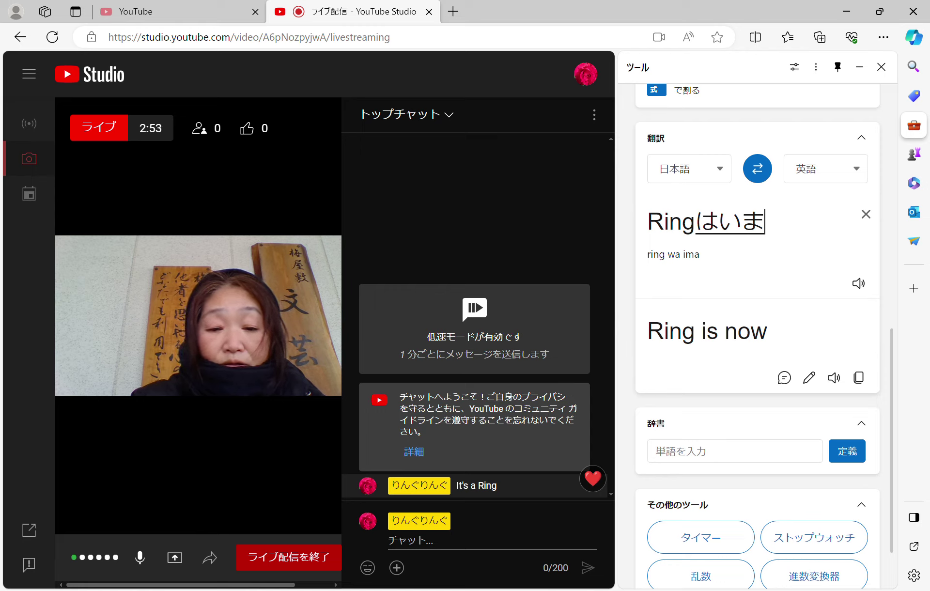
{"action": "key", "text": "space"}
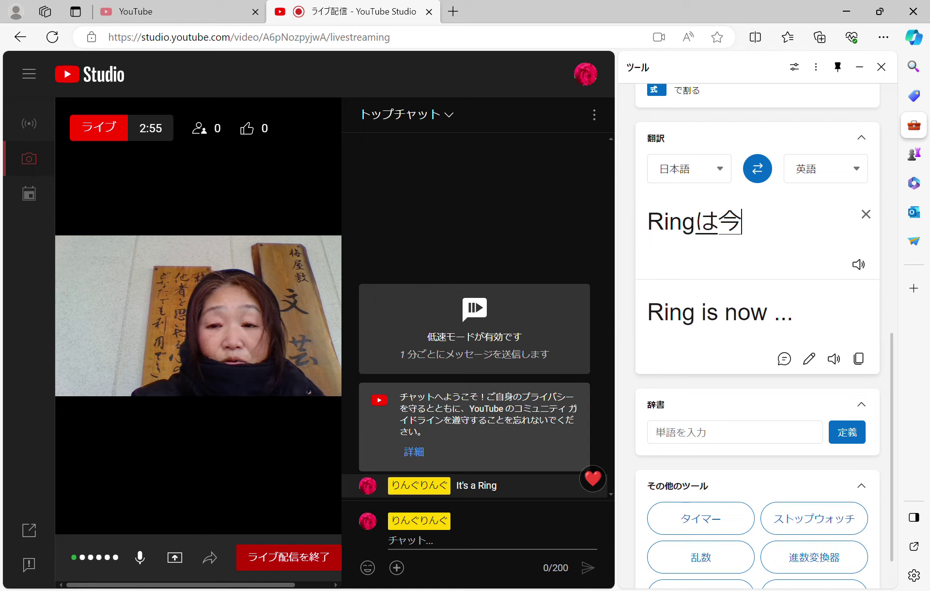
{"action": "key", "text": "Return"}
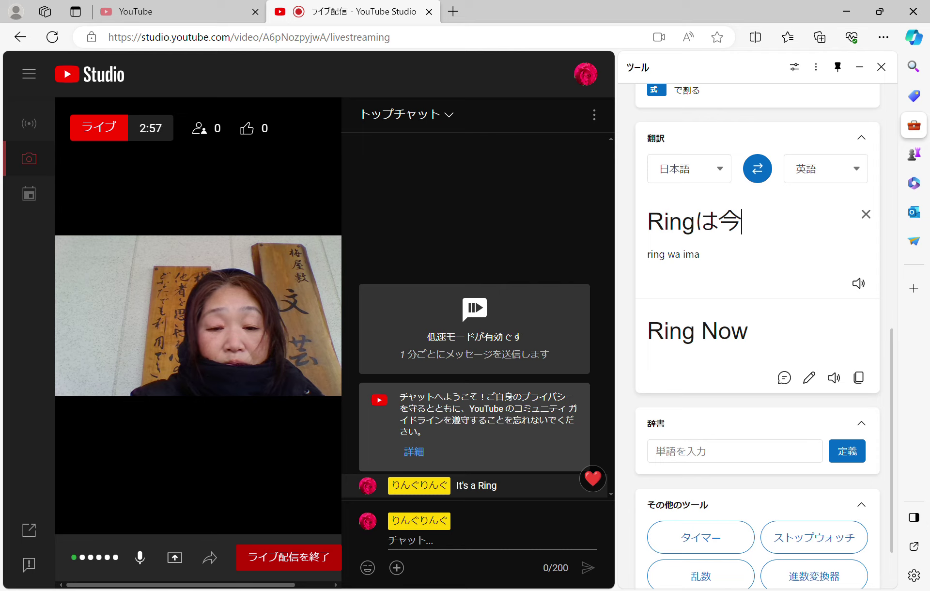
{"action": "type", "text": "kameido"}
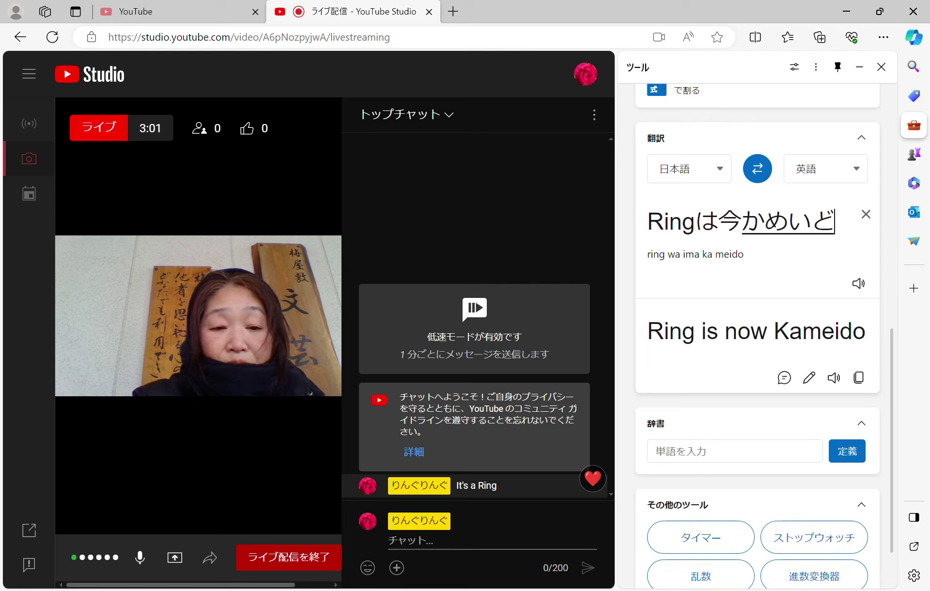
{"action": "key", "text": "Tab"}
{"action": "key", "text": "Return"}
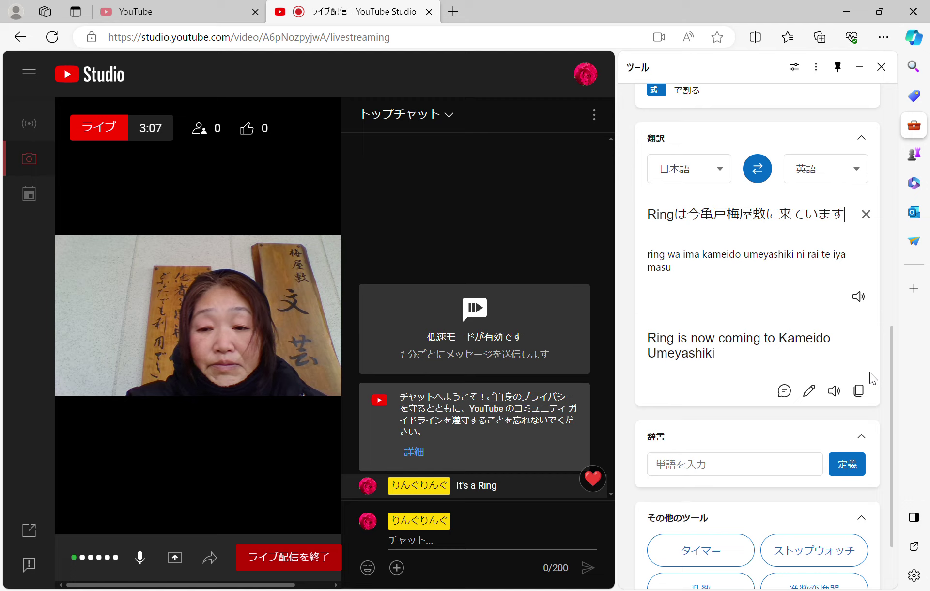
{"action": "left_click", "coordinate": [837, 400]}
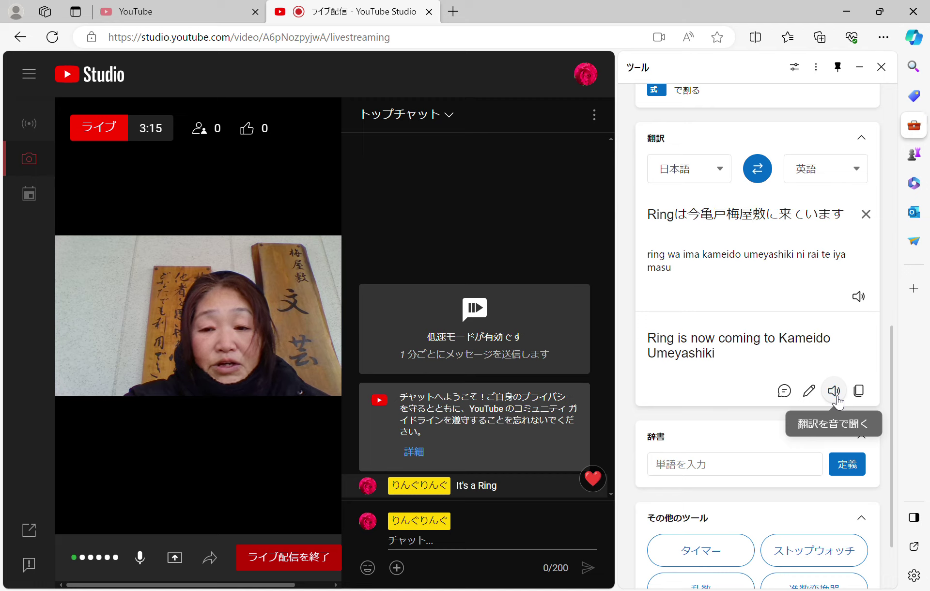
- Copy the translation "Ring is now coming to Kameido Umeyashiki" into the live chat, send it, and replay the translation's audio
{"action": "triple_click", "coordinate": [658, 347]}
{"action": "key", "text": "ctrl+c"}
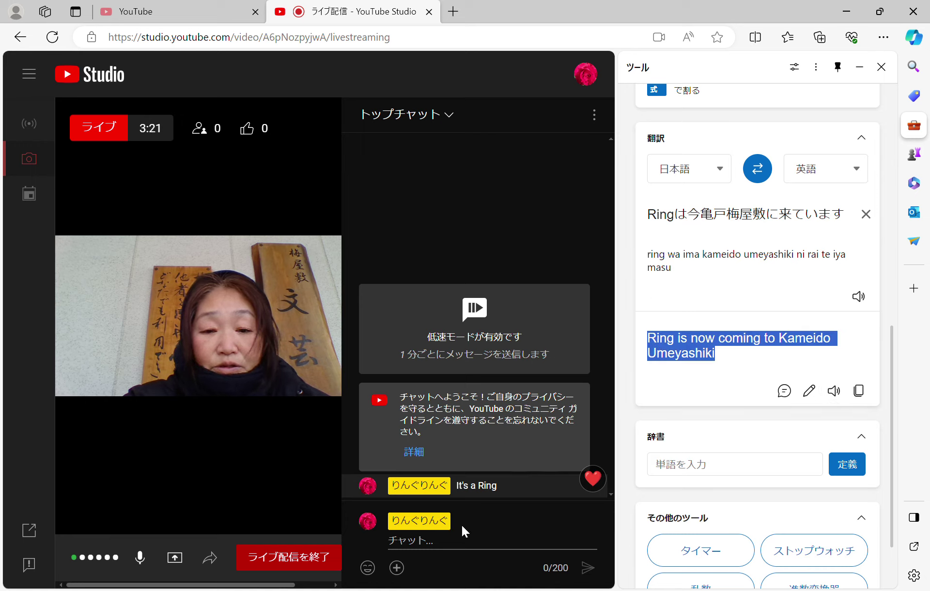
{"action": "left_click", "coordinate": [466, 546]}
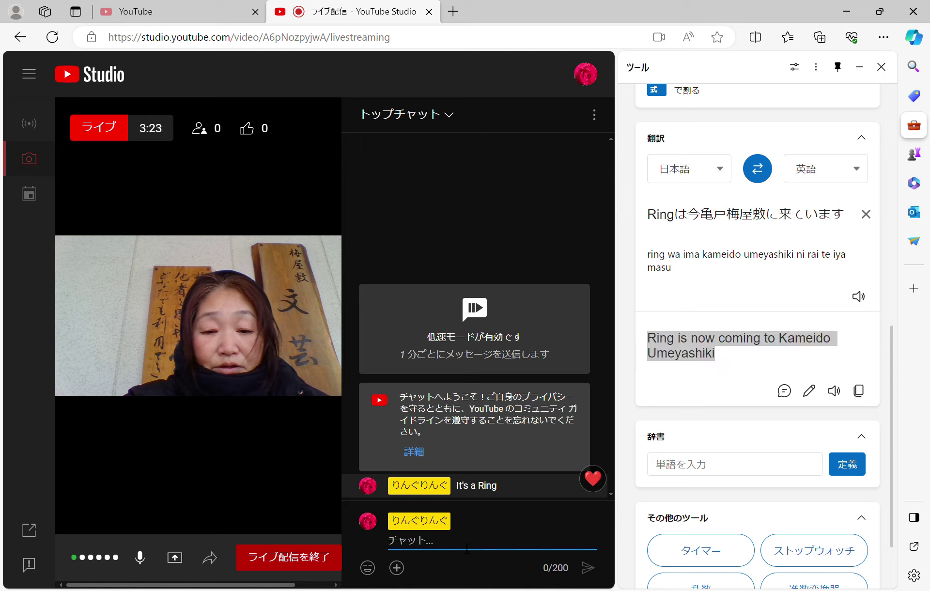
{"action": "key", "text": "ctrl+v"}
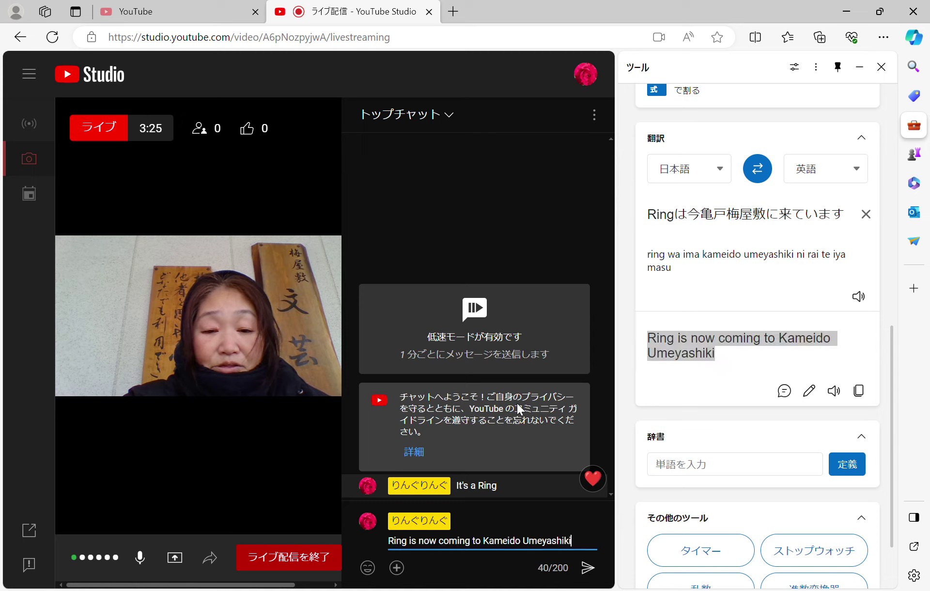
{"action": "left_click", "coordinate": [587, 568]}
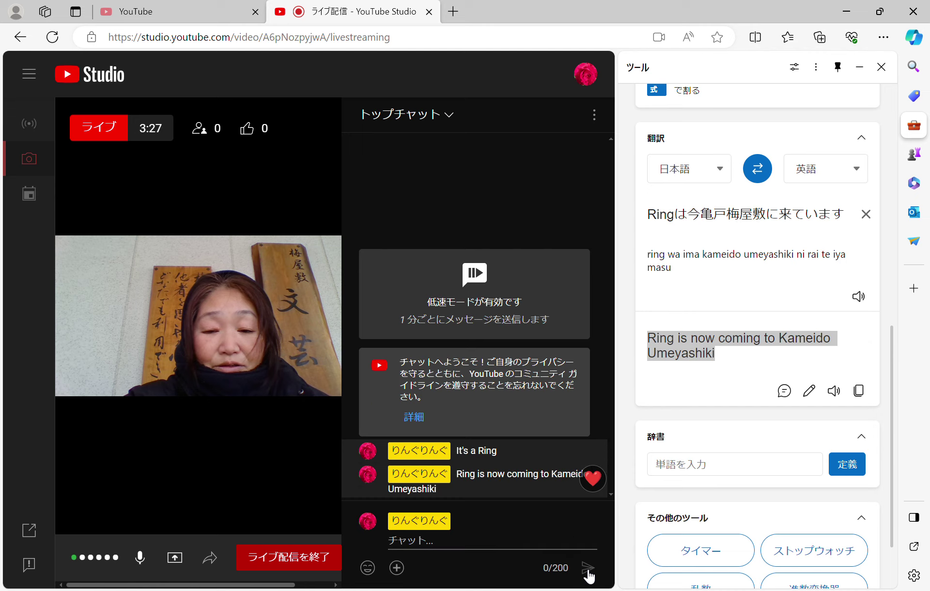
{"action": "left_click", "coordinate": [835, 394]}
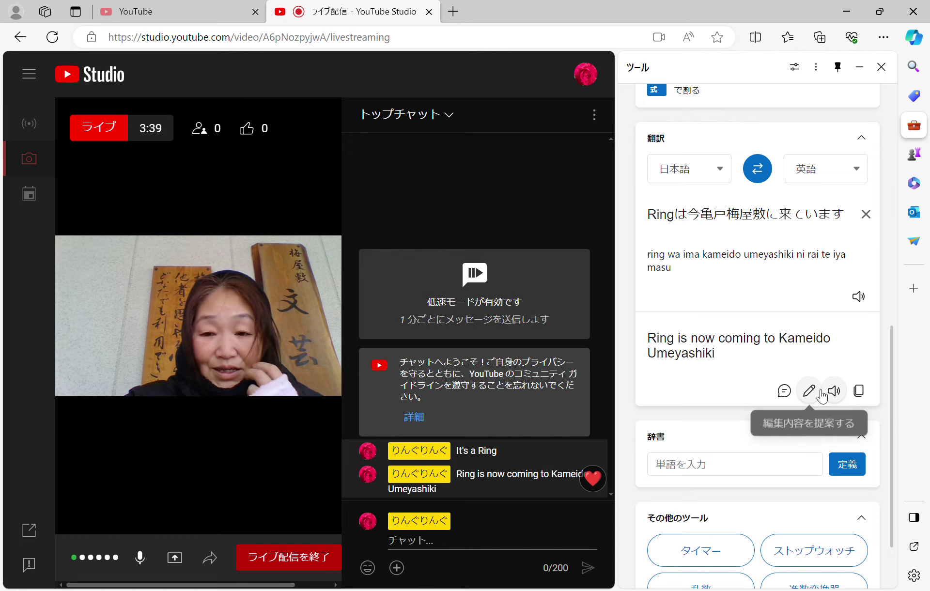
- Clear the translator's Japanese source text and start a new sentence with "今日の亀戸は"
{"action": "triple_click", "coordinate": [659, 219]}
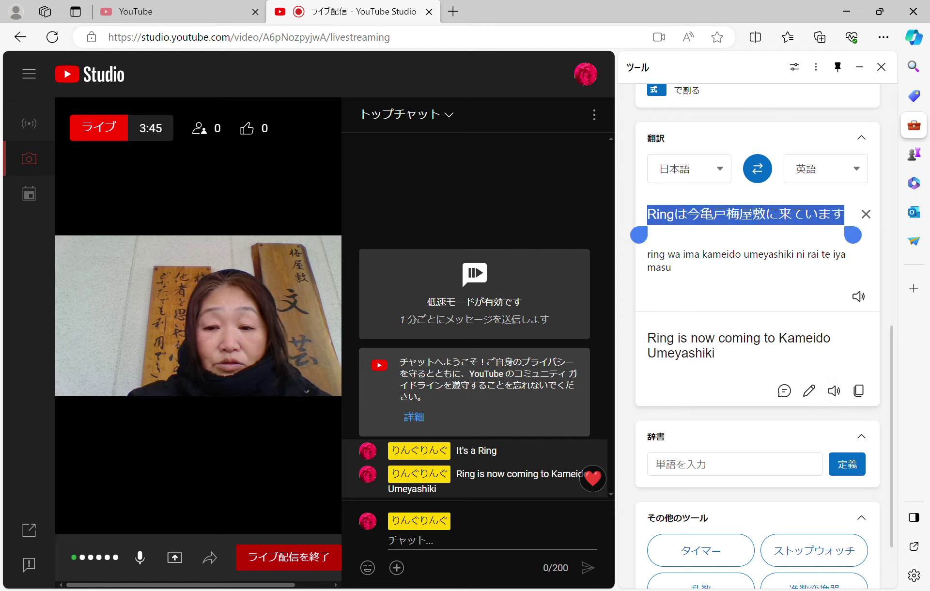
{"action": "key", "text": "BackSpace"}
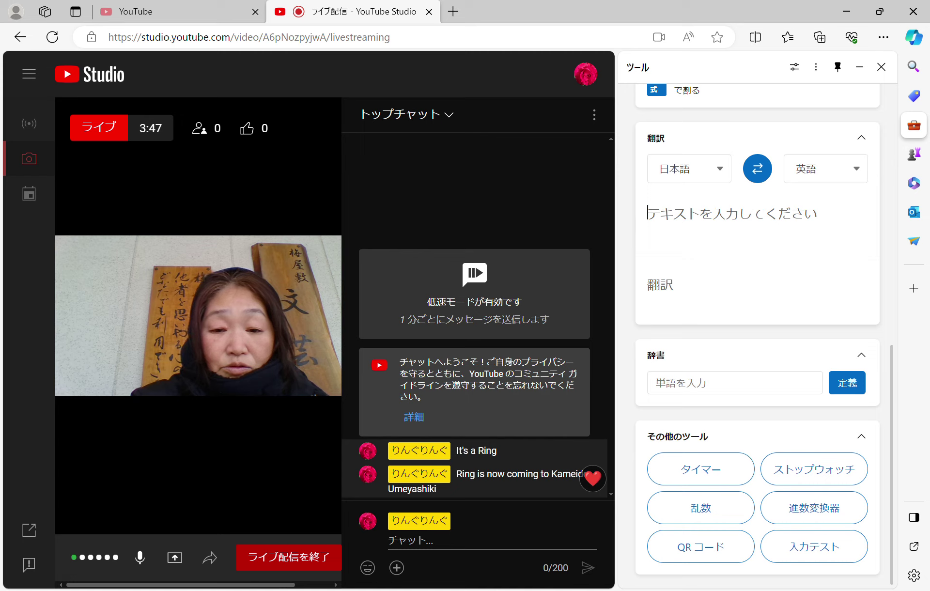
{"action": "type", "text": "kyou"}
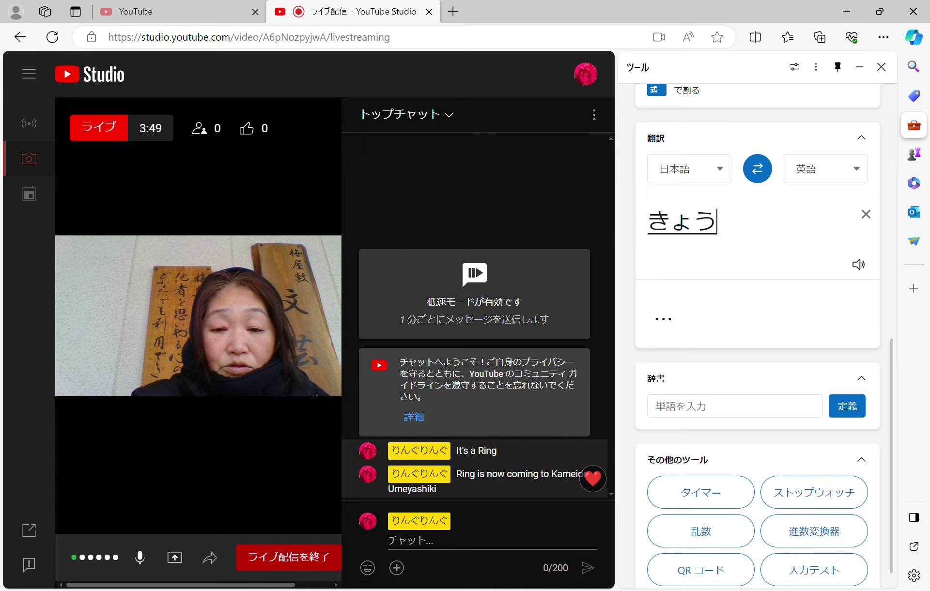
{"action": "type", "text": "noka"}
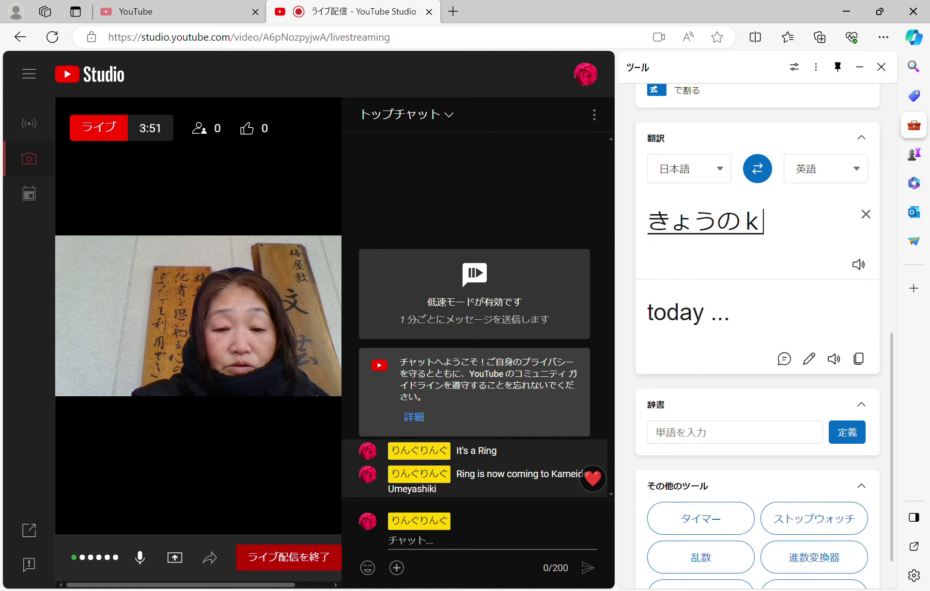
{"action": "type", "text": "meido"}
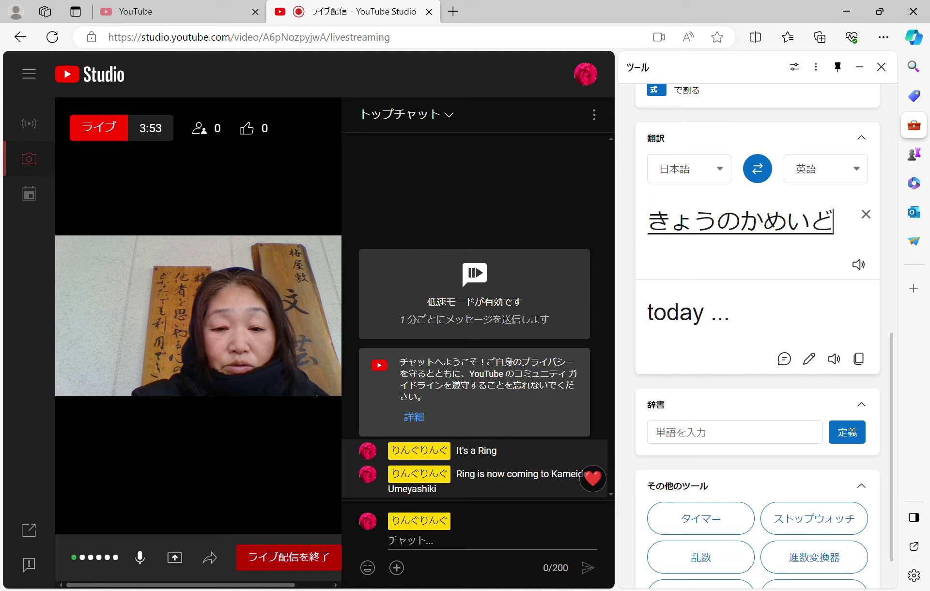
{"action": "type", "text": "ha"}
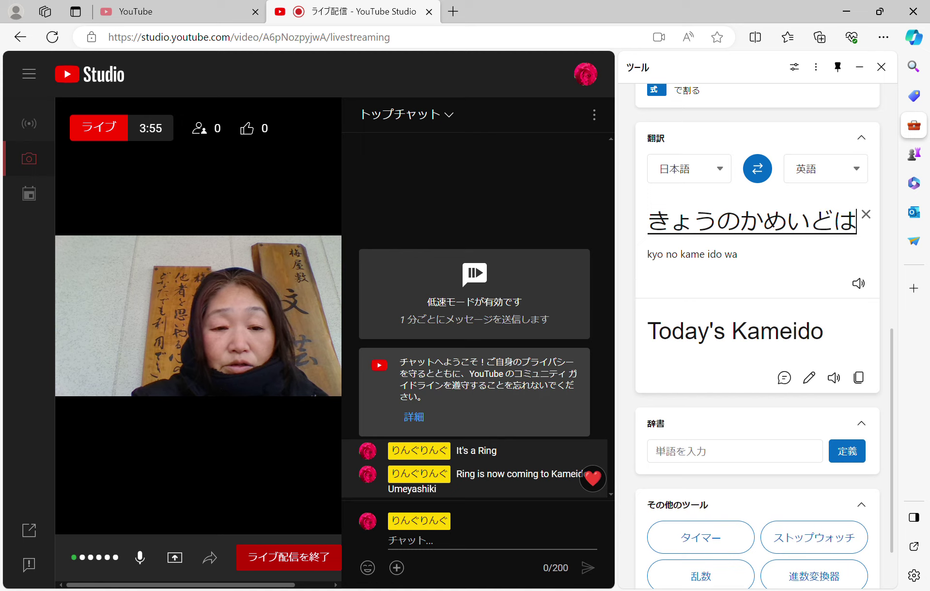
{"action": "key", "text": "space"}
{"action": "key", "text": "Return"}
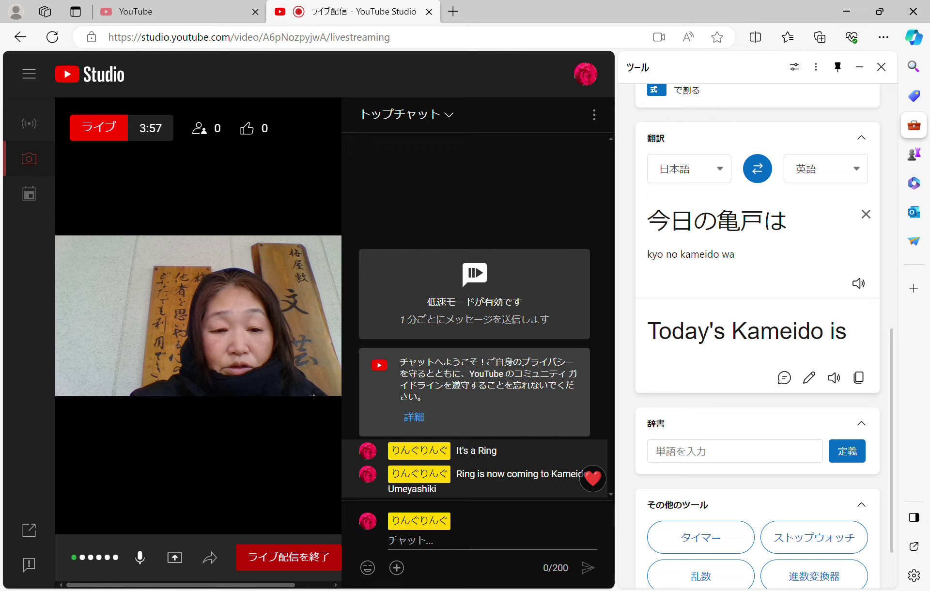
- Extend the translator's Japanese source text with "6度で" after "今日の亀戸は"
{"action": "type", "text": "6"}
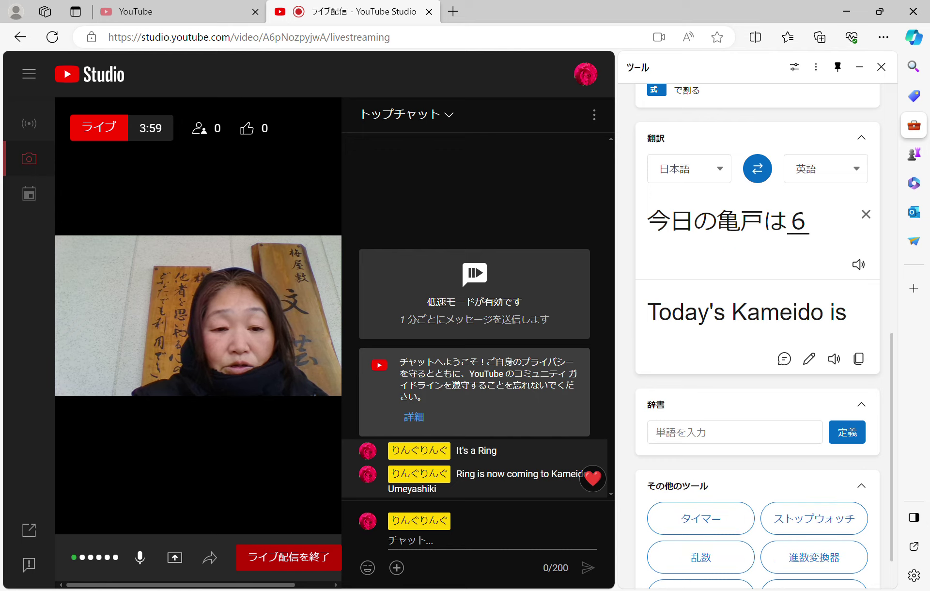
{"action": "type", "text": "dod"}
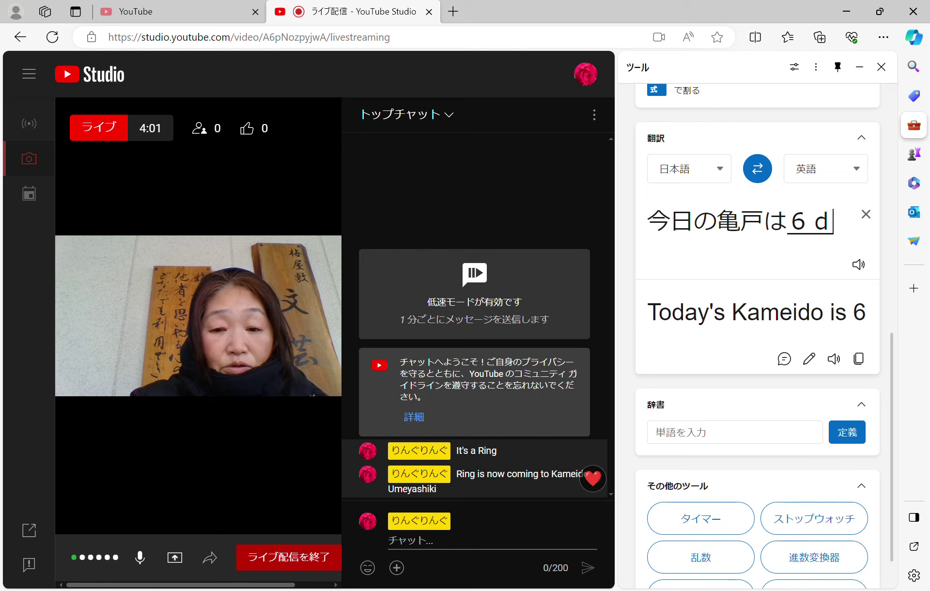
{"action": "type", "text": "e"}
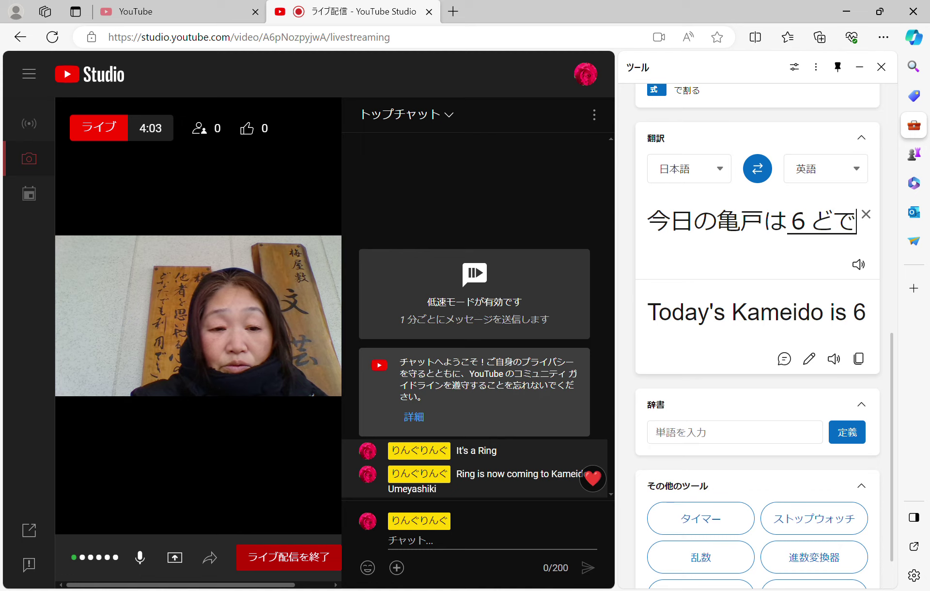
{"action": "key", "text": "space"}
{"action": "key", "text": "Return"}
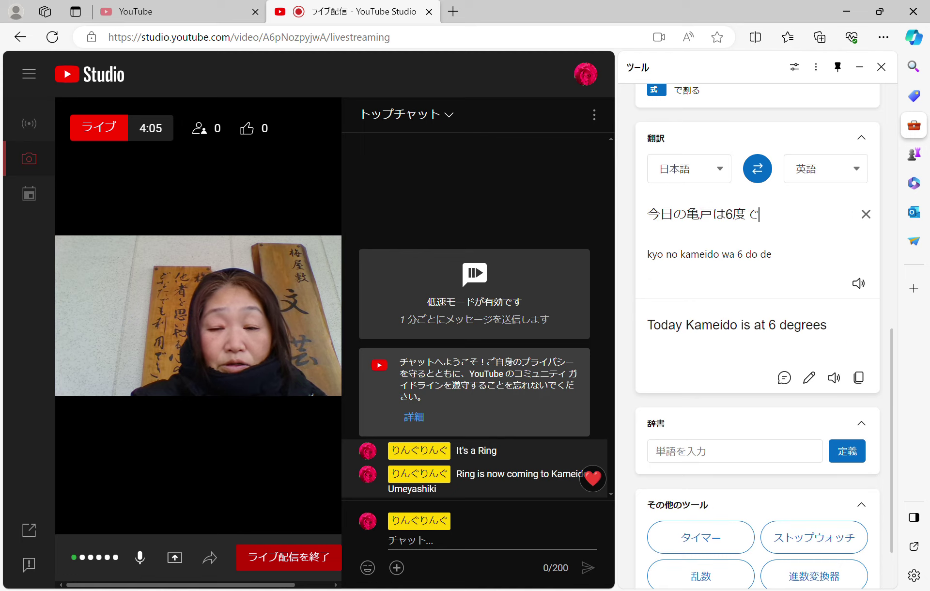
- Complete the Japanese source sentence with "めっちゃ寒しです" and play its English translation aloud
{"action": "type", "text": "mecch"}
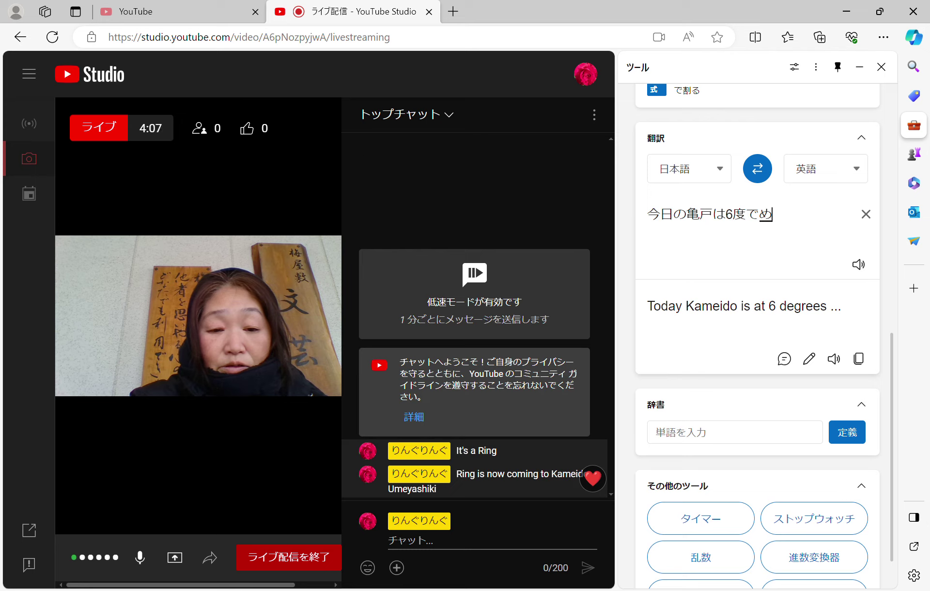
{"action": "type", "text": "a"}
{"action": "key", "text": "Return"}
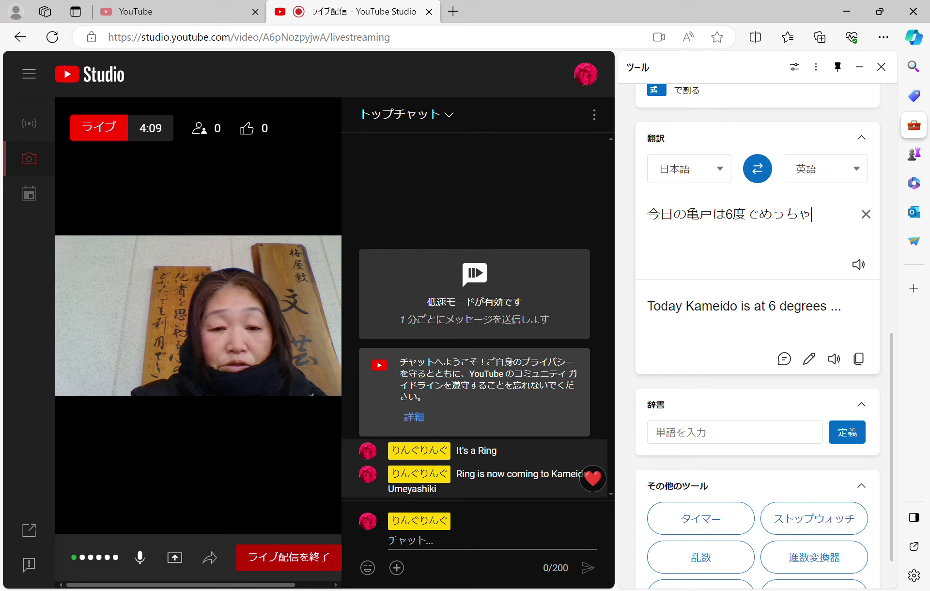
{"action": "type", "text": "s"}
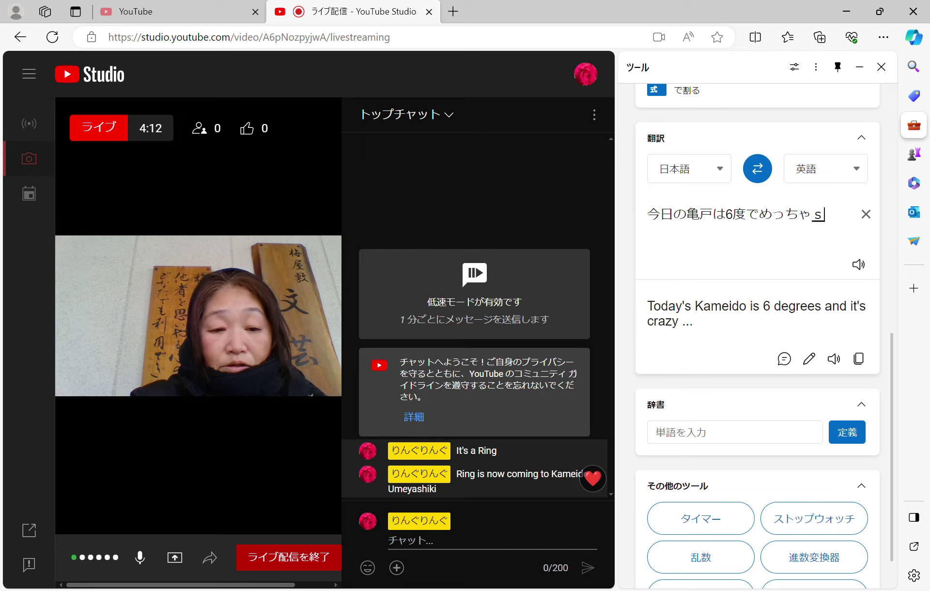
{"action": "type", "text": "amushi"}
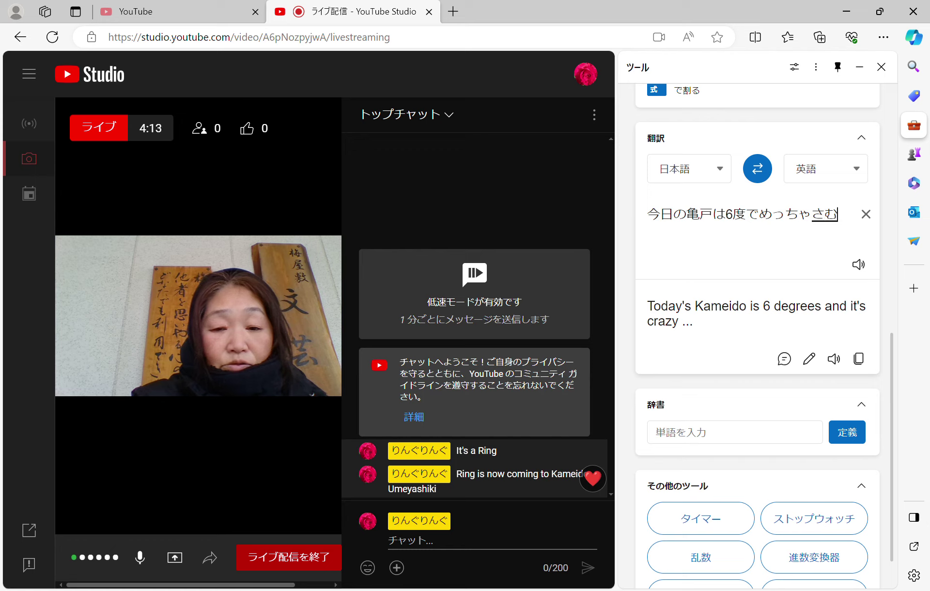
{"action": "type", "text": "desu"}
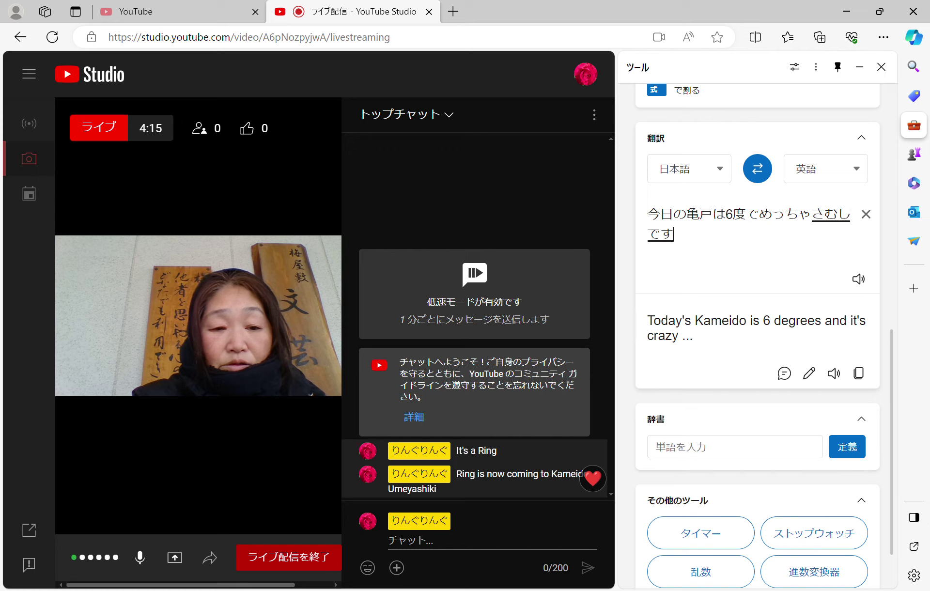
{"action": "key", "text": "space"}
{"action": "key", "text": "Return"}
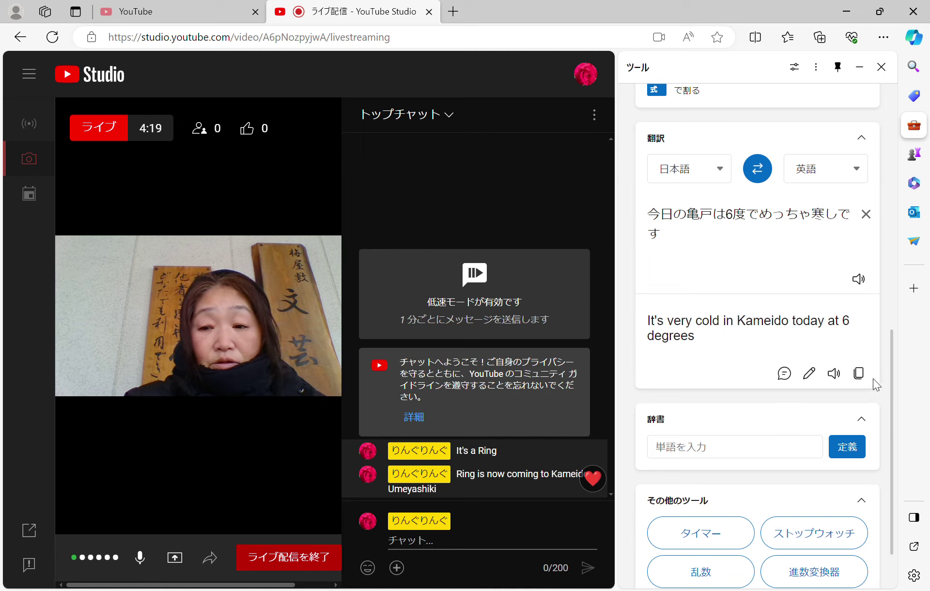
{"action": "left_click", "coordinate": [831, 379]}
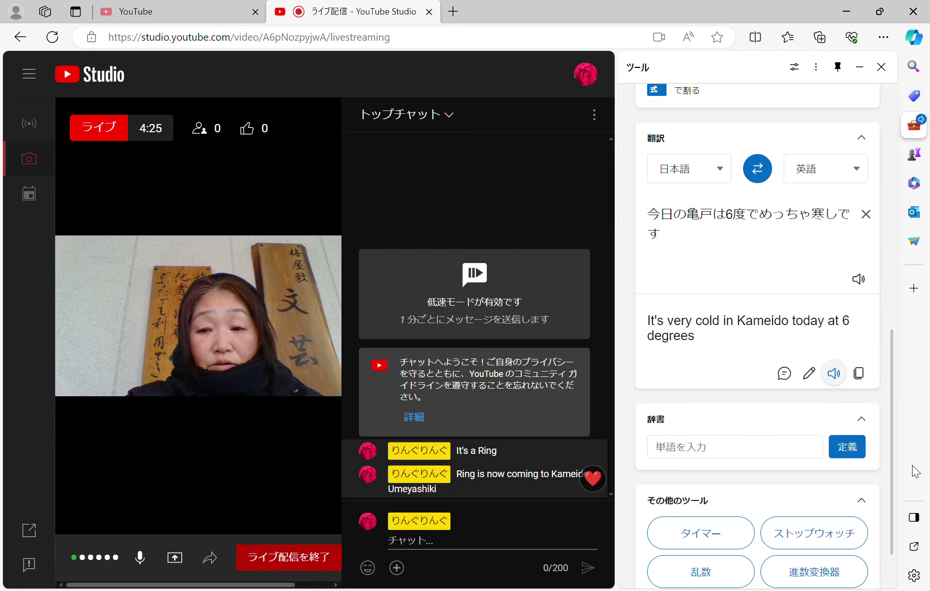
- Copy the translation "It's very cold in Kameido today at 6 degrees" into the live chat, send it, and replay the translation's audio
{"action": "triple_click", "coordinate": [658, 327]}
{"action": "key", "text": "ctrl+c"}
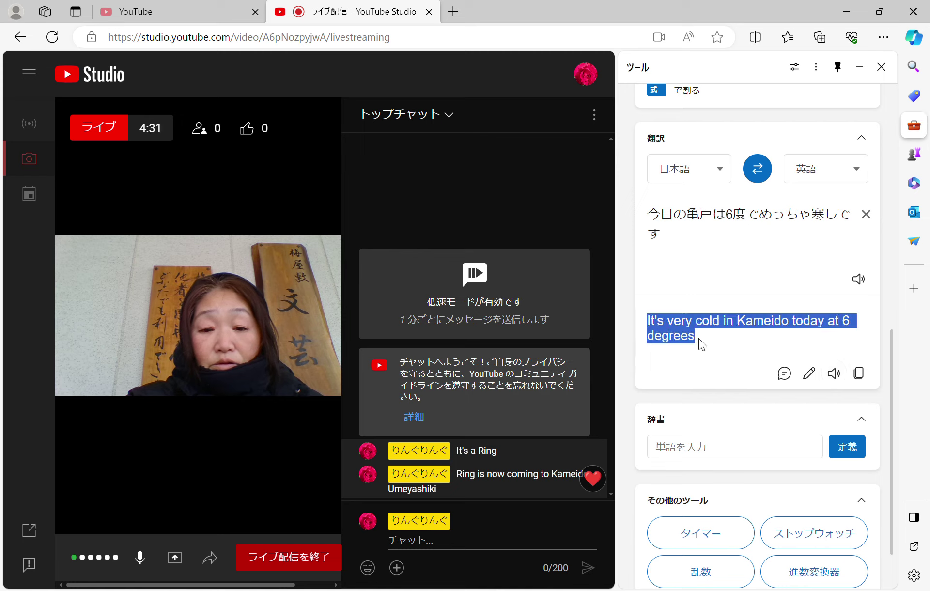
{"action": "left_click", "coordinate": [497, 544]}
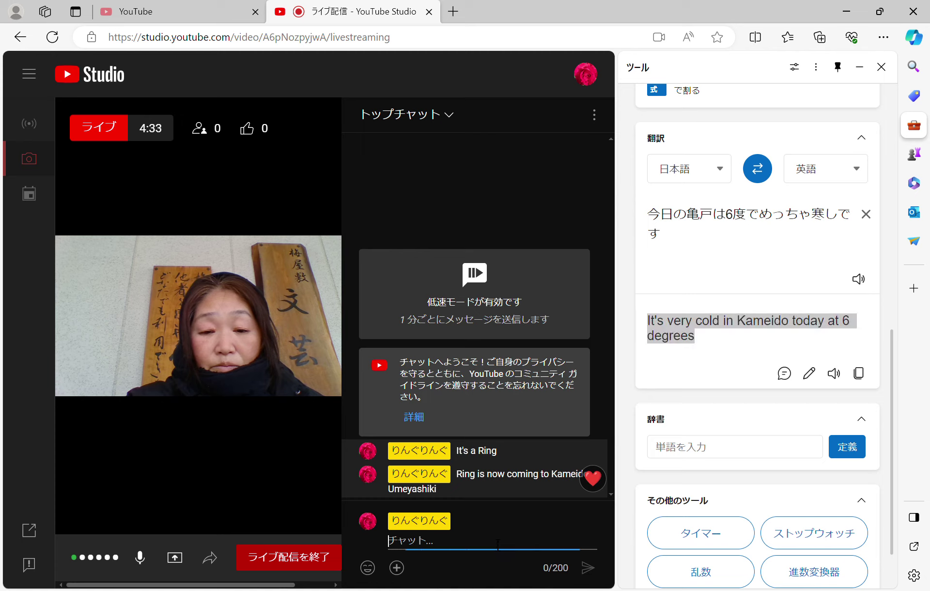
{"action": "key", "text": "ctrl+v"}
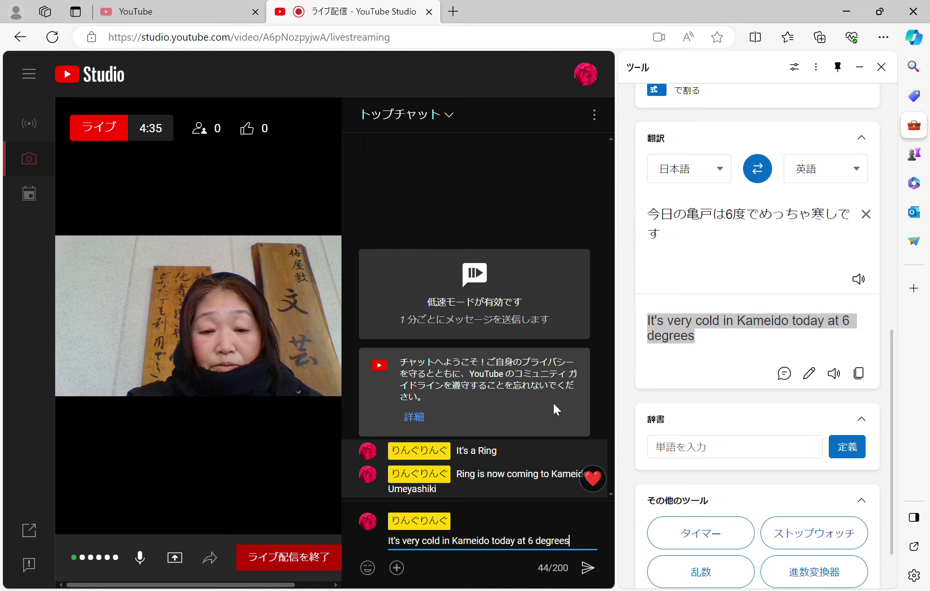
{"action": "left_click", "coordinate": [588, 567]}
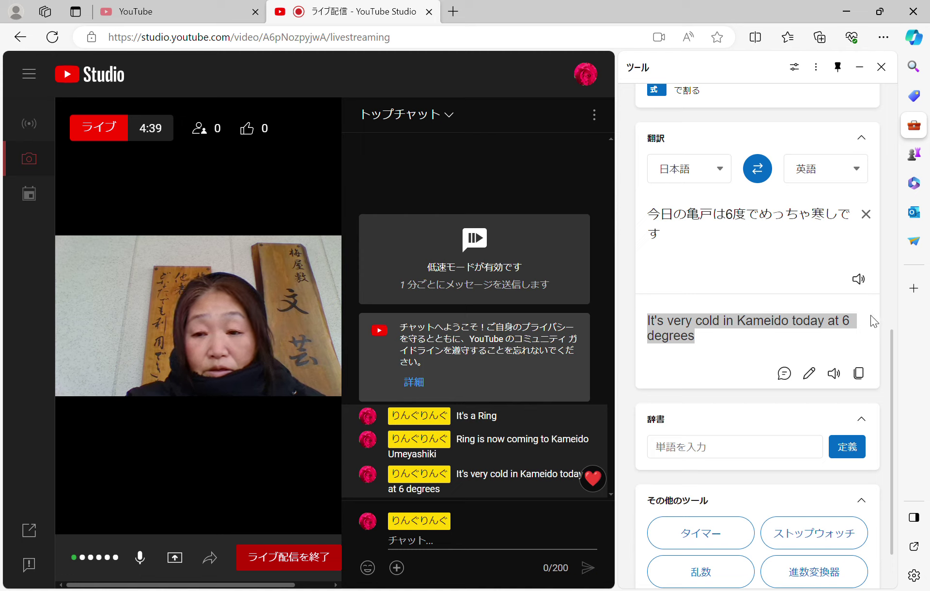
{"action": "left_click", "coordinate": [842, 374]}
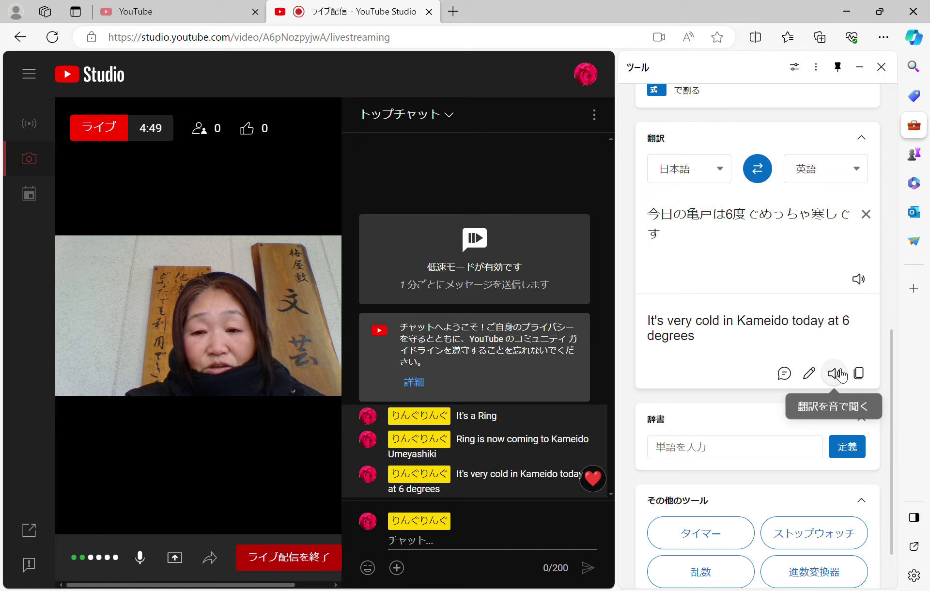
- Copy the Japanese sentence "今日の亀戸は6度でめっちゃ寒しです" into the live chat, send it, and play the English translation's audio again
{"action": "triple_click", "coordinate": [653, 220]}
{"action": "key", "text": "ctrl+c"}
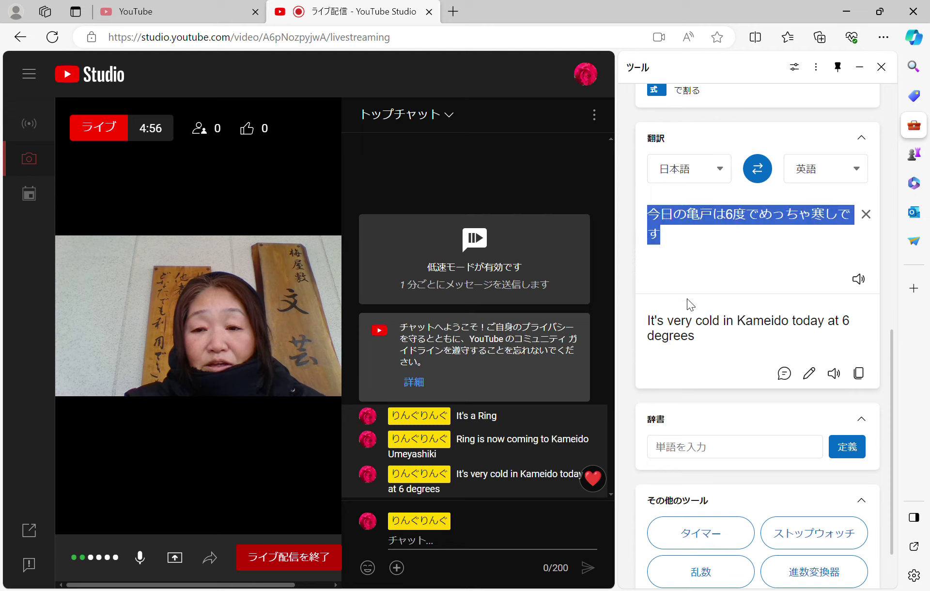
{"action": "left_click", "coordinate": [503, 547]}
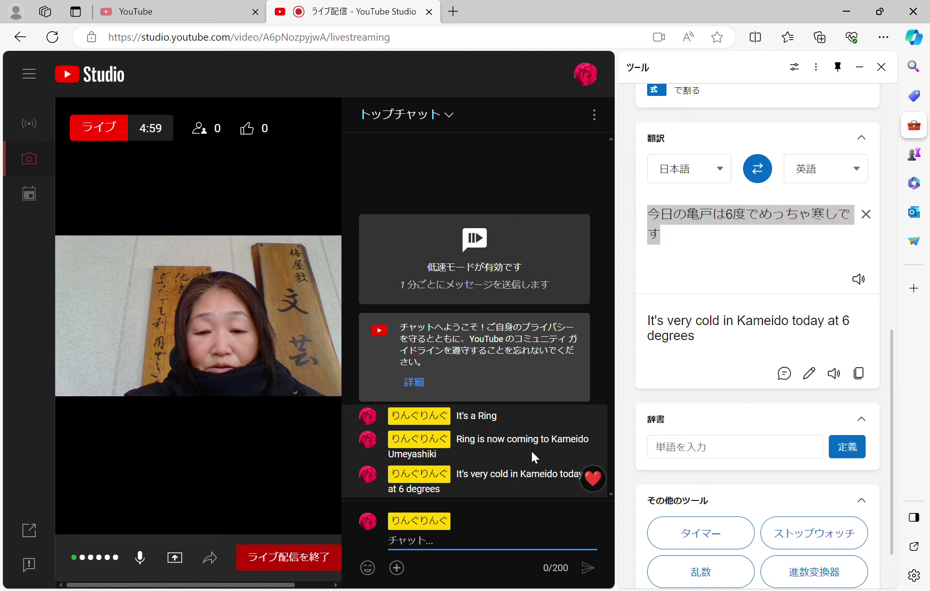
{"action": "key", "text": "ctrl+v"}
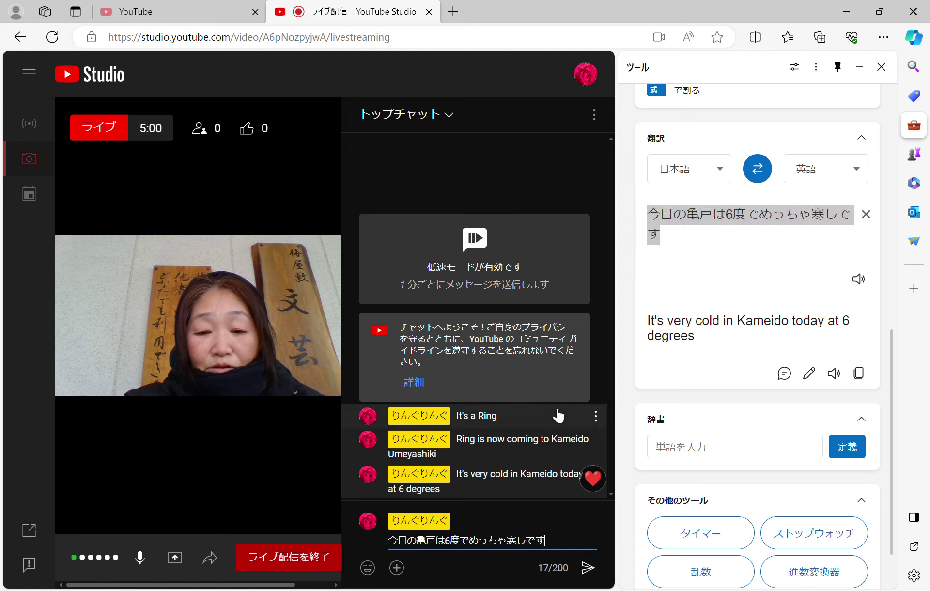
{"action": "left_click", "coordinate": [593, 572]}
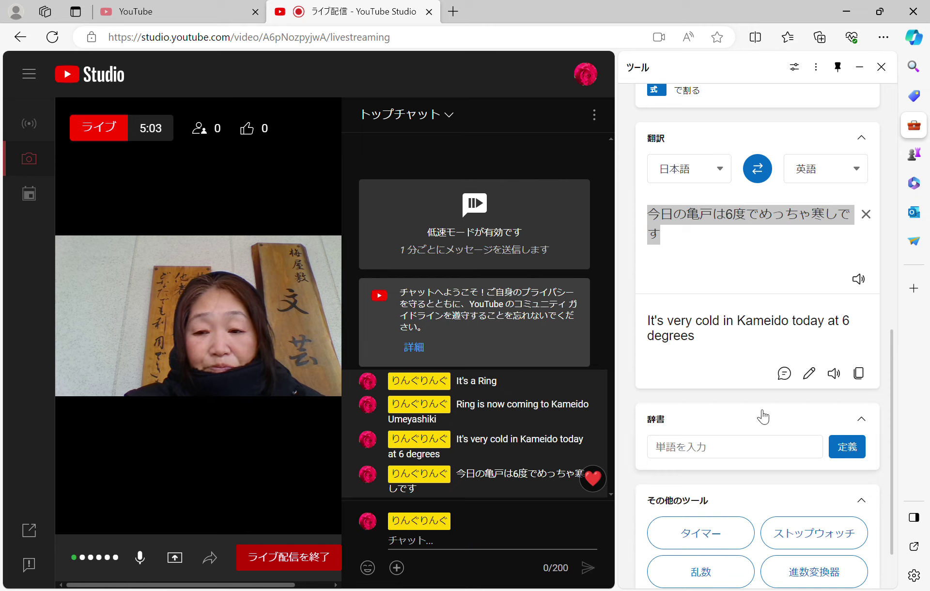
{"action": "left_click", "coordinate": [835, 376]}
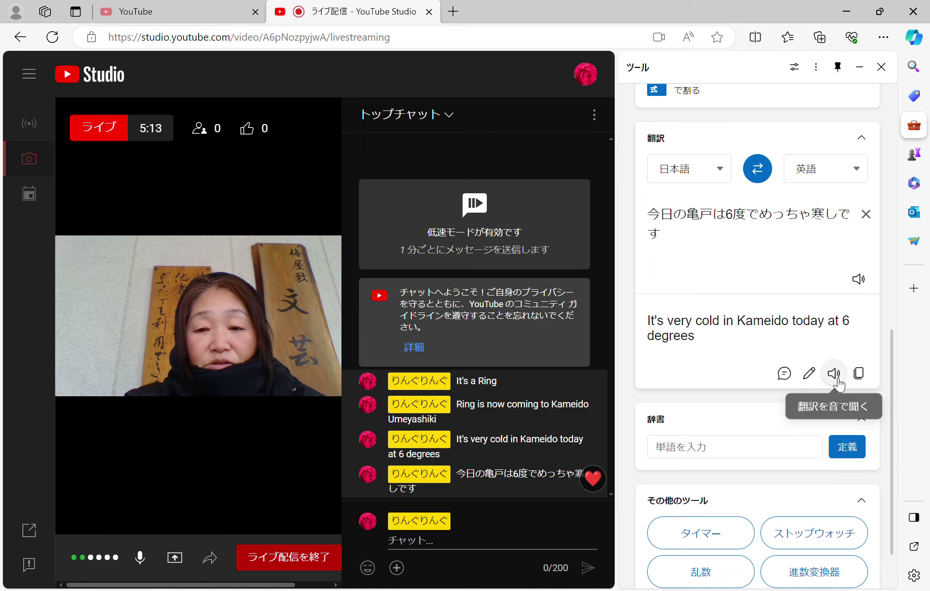
- Replace the translator's Japanese source text with the start of a new sentence, "今日の"
{"action": "triple_click", "coordinate": [658, 220]}
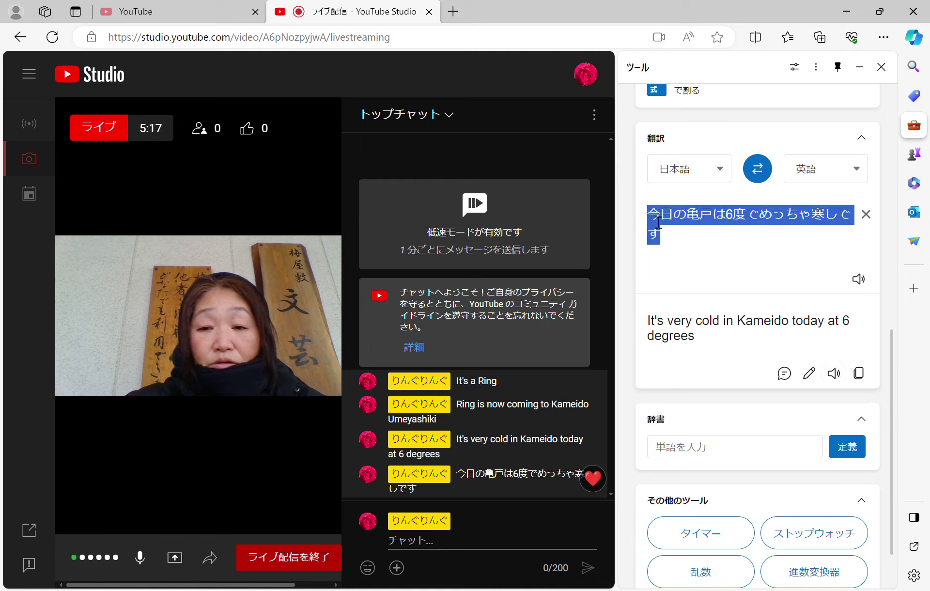
{"action": "left_click", "coordinate": [658, 220]}
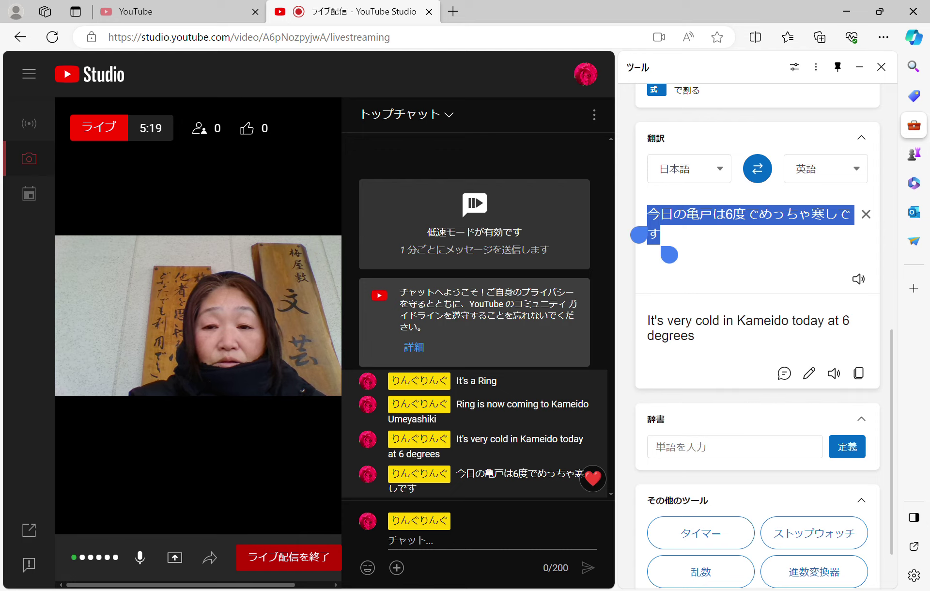
{"action": "type", "text": "k"}
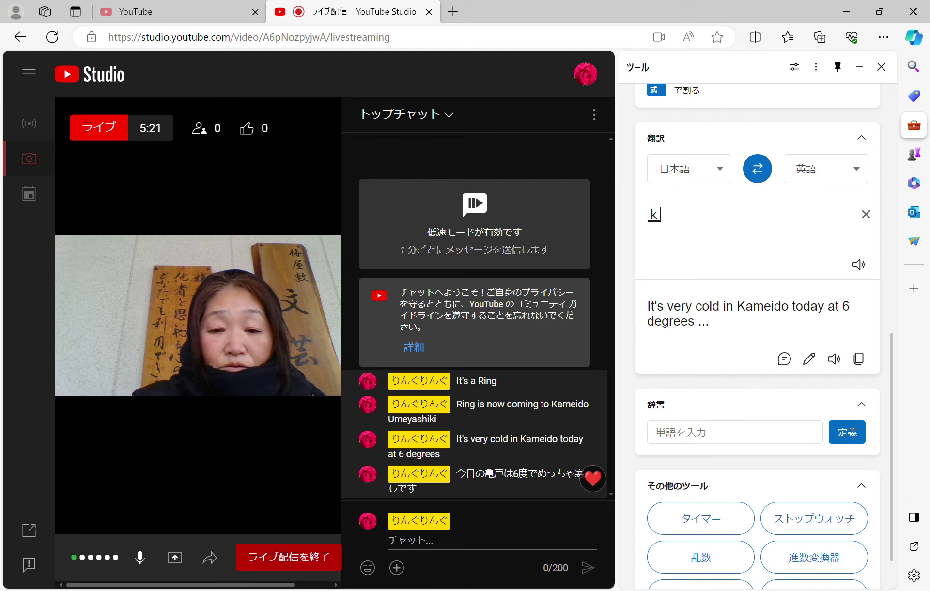
{"action": "type", "text": "youno"}
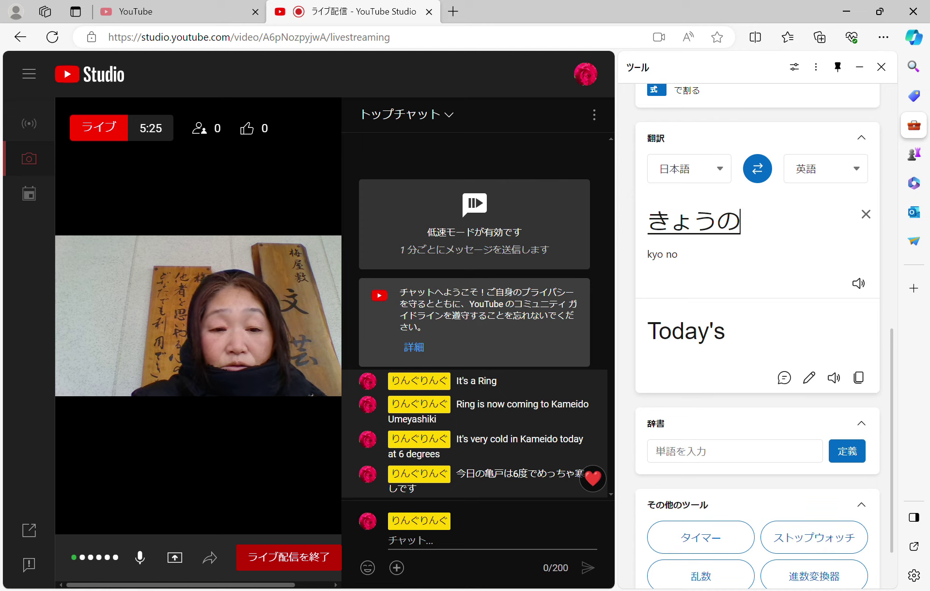
{"action": "key", "text": "space"}
{"action": "key", "text": "Return"}
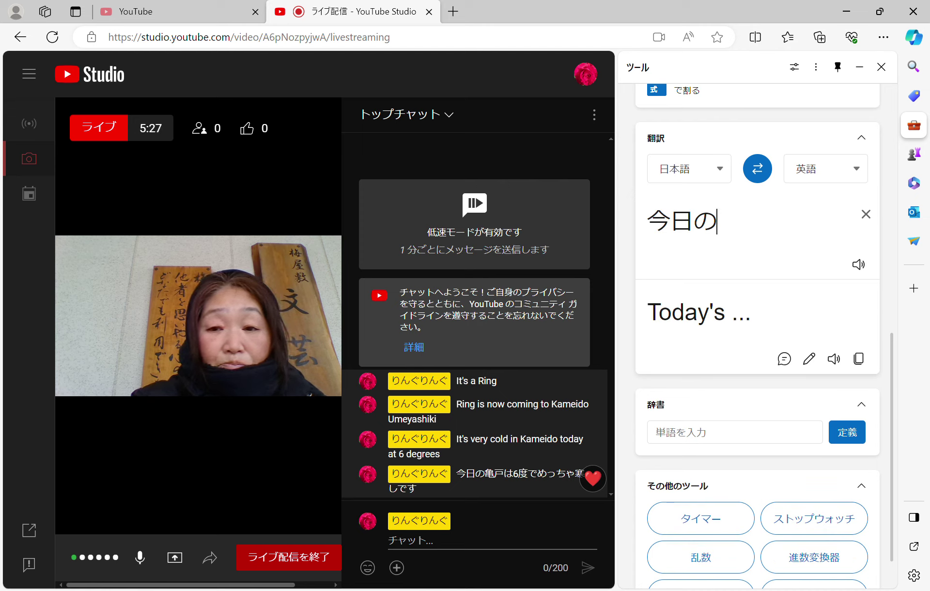
- Continue the source text with the suggested phrase for "亀戸梅屋敷", remove the surplus ending after the place name, and add "の"
{"action": "type", "text": "kameido"}
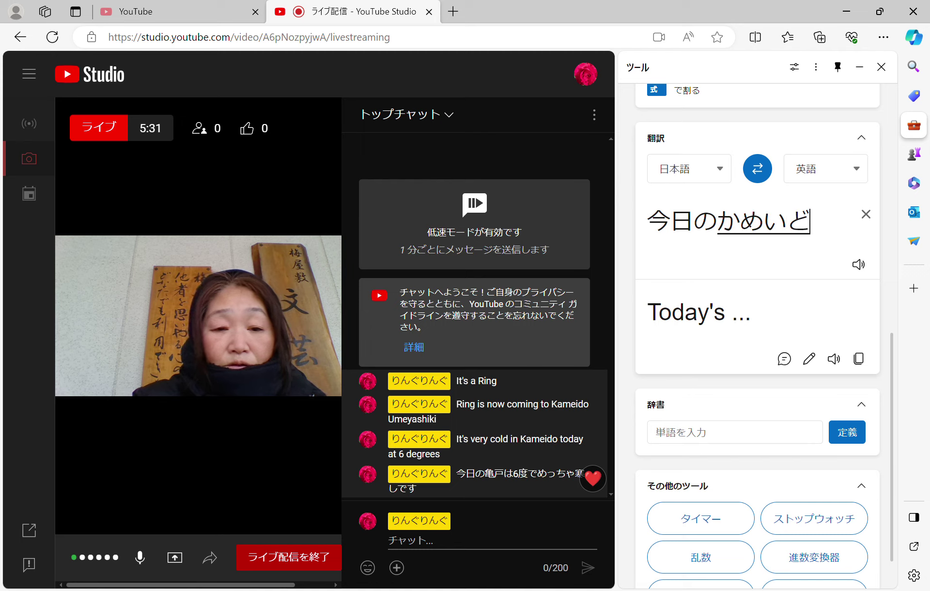
{"action": "key", "text": "Tab"}
{"action": "key", "text": "Return"}
{"action": "key", "text": "BackSpace"}
{"action": "key", "text": "BackSpace"}
{"action": "key", "text": "BackSpace"}
{"action": "key", "text": "BackSpace"}
{"action": "key", "text": "BackSpace"}
{"action": "key", "text": "BackSpace"}
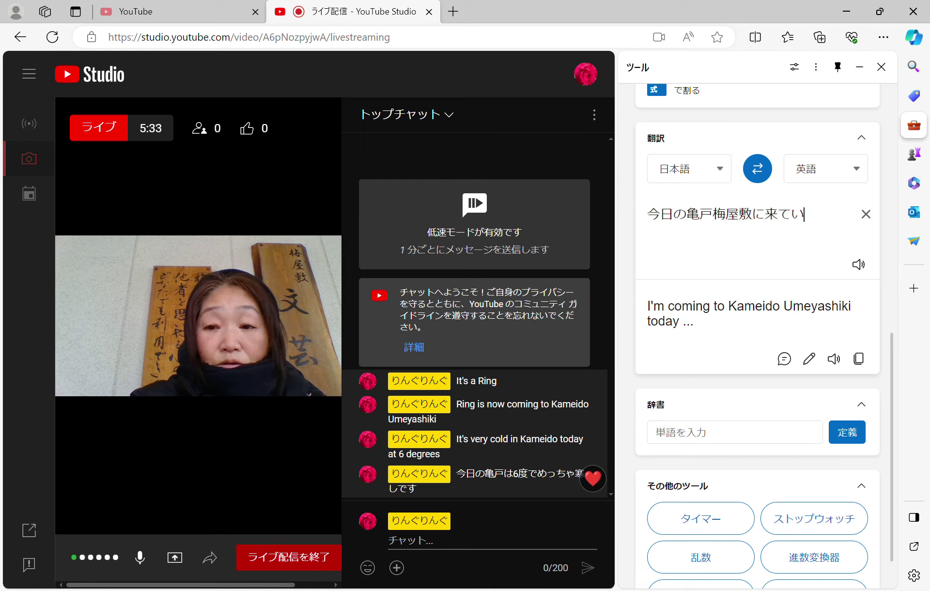
{"action": "type", "text": "no"}
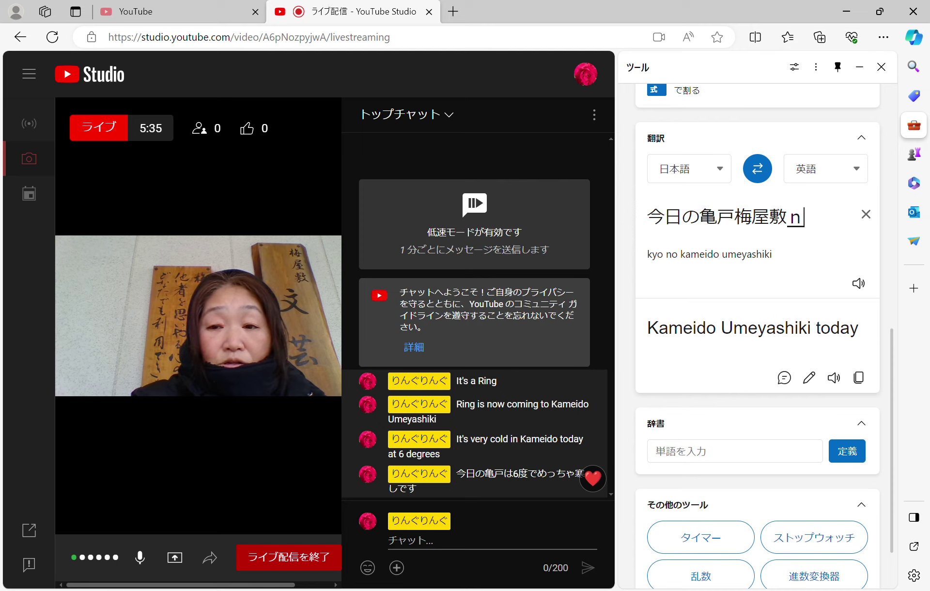
{"action": "key", "text": "Return"}
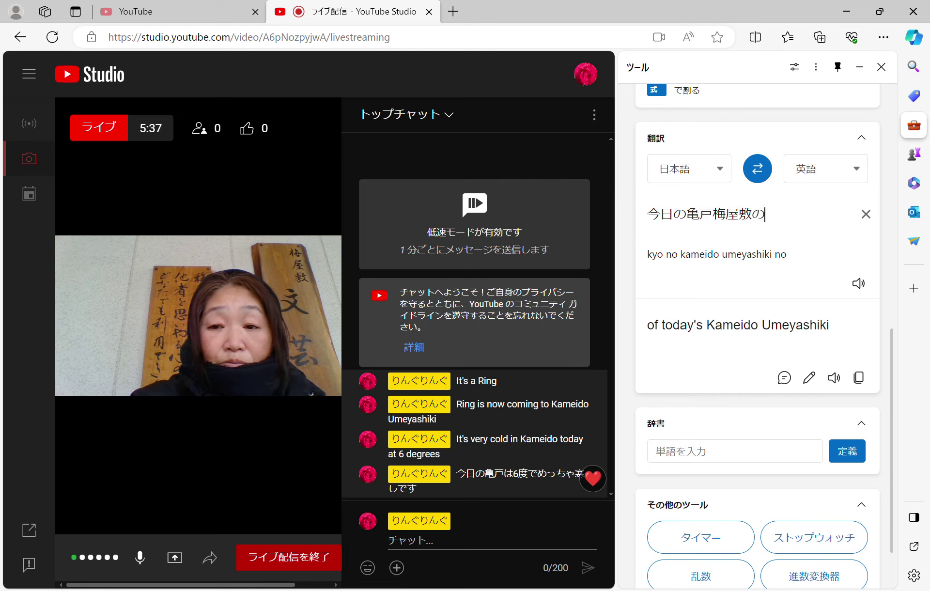
- Continue the translator's Japanese source text with "梅は" after "今日の亀戸梅屋敷の"
{"action": "type", "text": "umeh"}
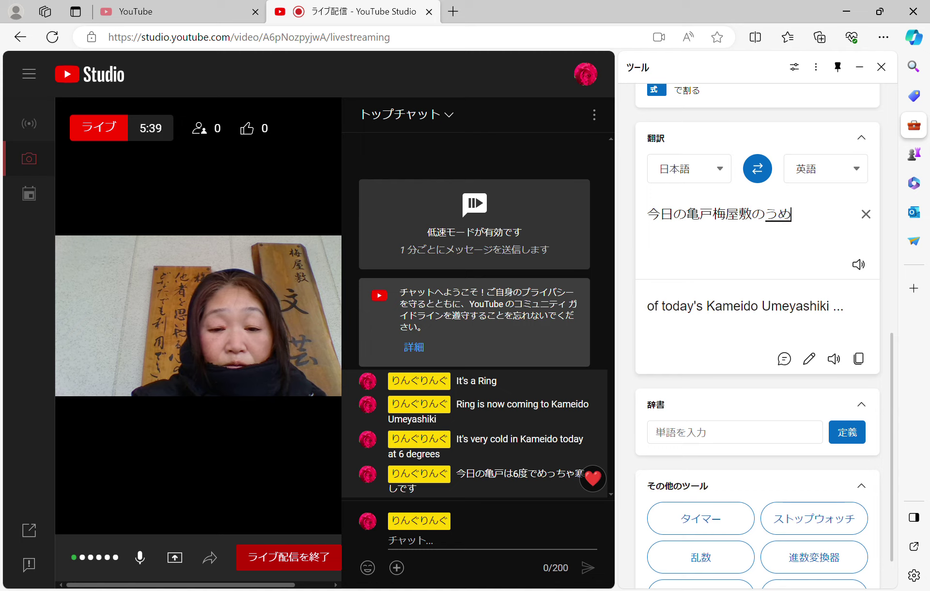
{"action": "type", "text": "a"}
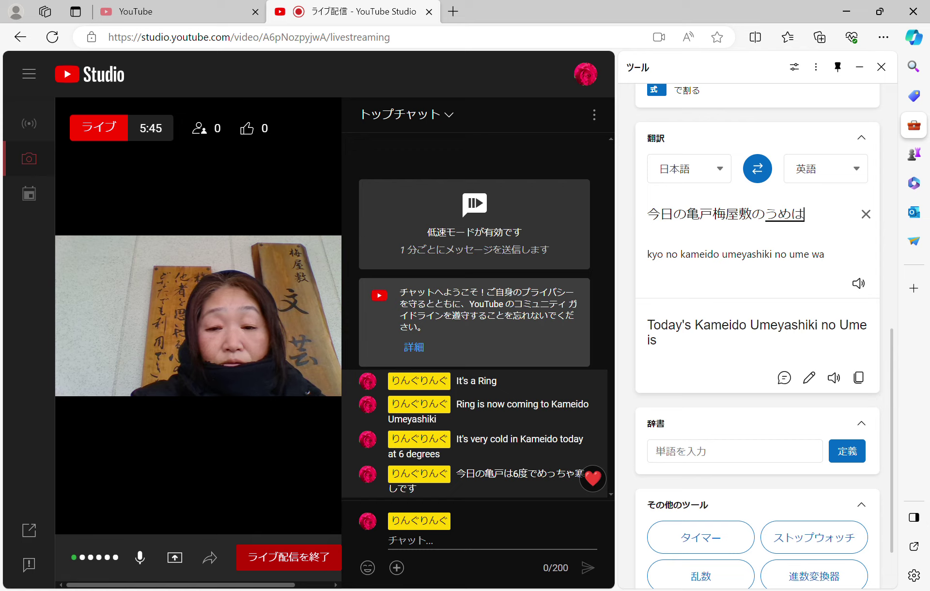
{"action": "key", "text": "BackSpace"}
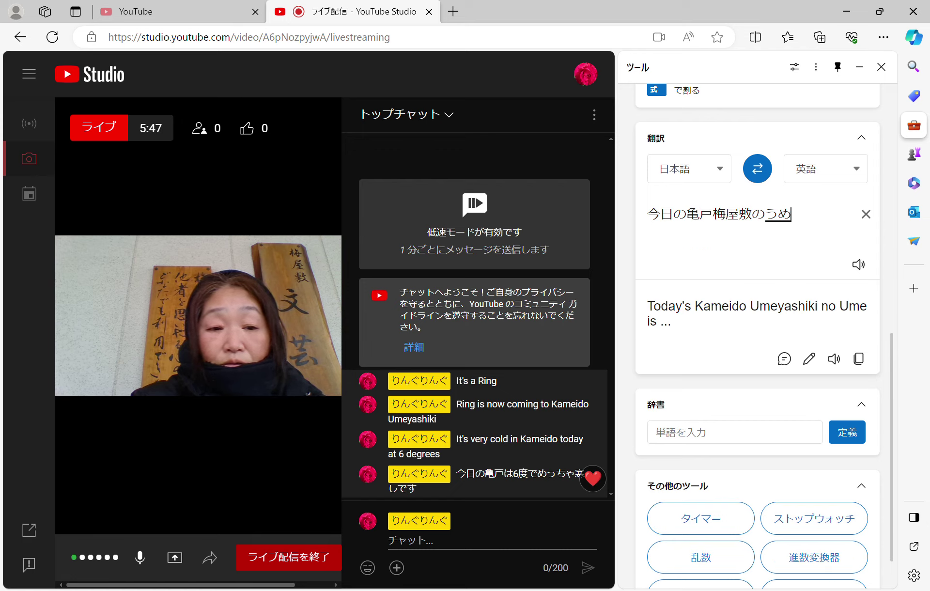
{"action": "key", "text": "space"}
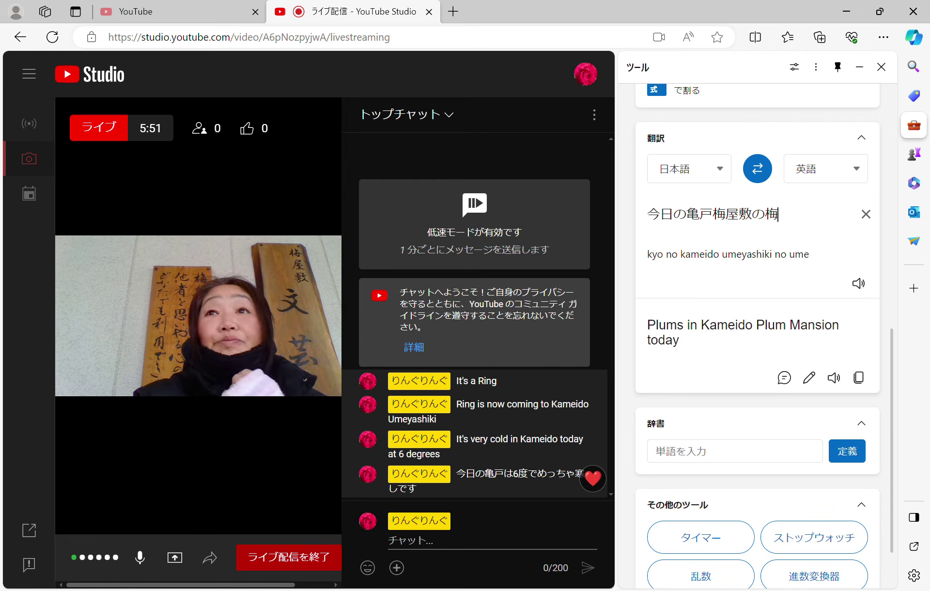
{"action": "type", "text": "ha"}
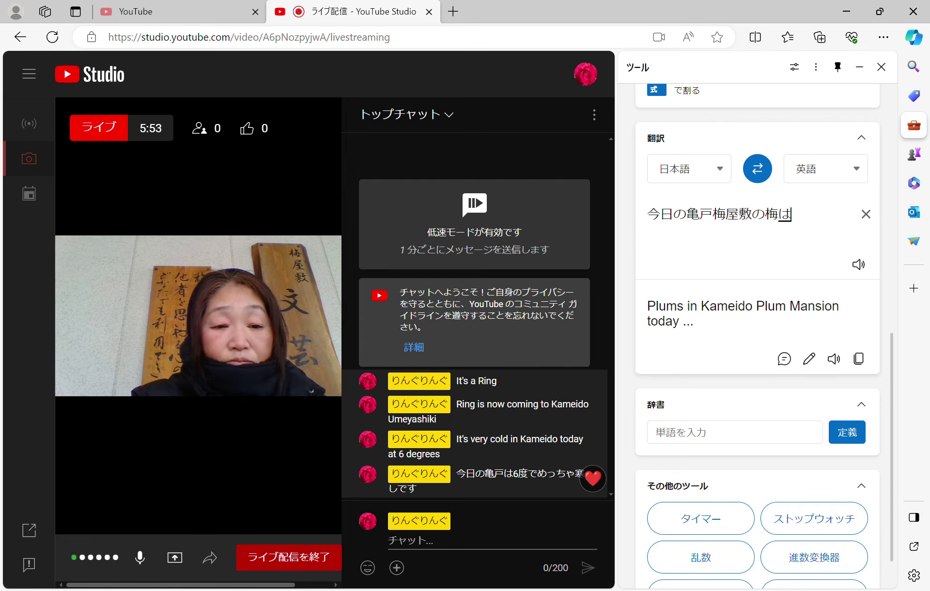
{"action": "key", "text": "Return"}
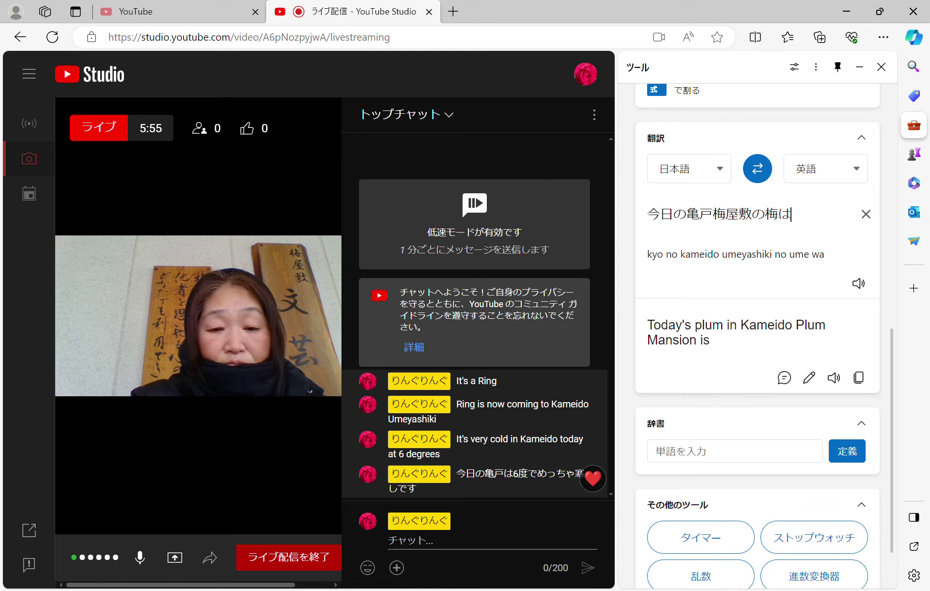
- Add "ほぼ満開で" to the end of the Japanese source text
{"action": "type", "text": "hoho"}
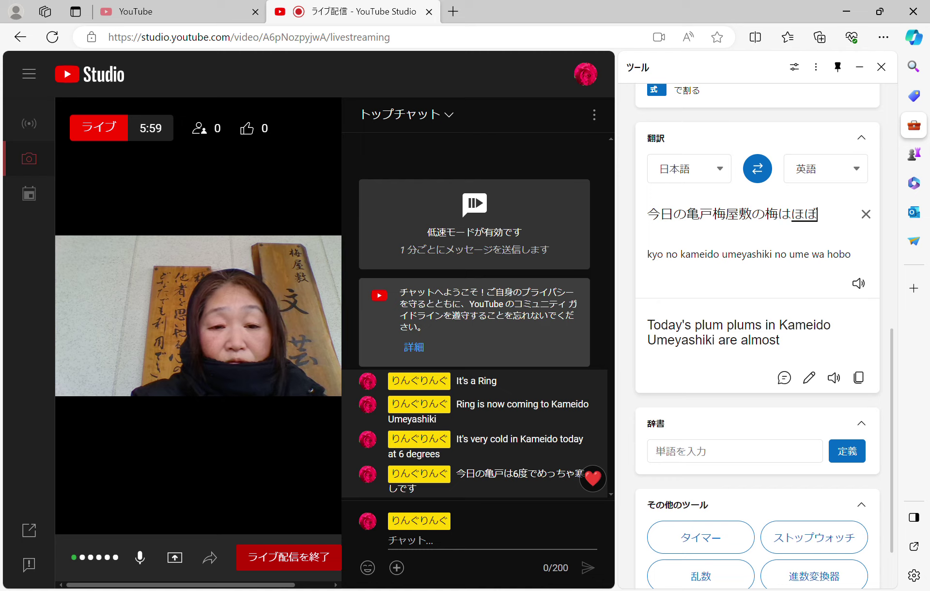
{"action": "type", "text": "mankai"}
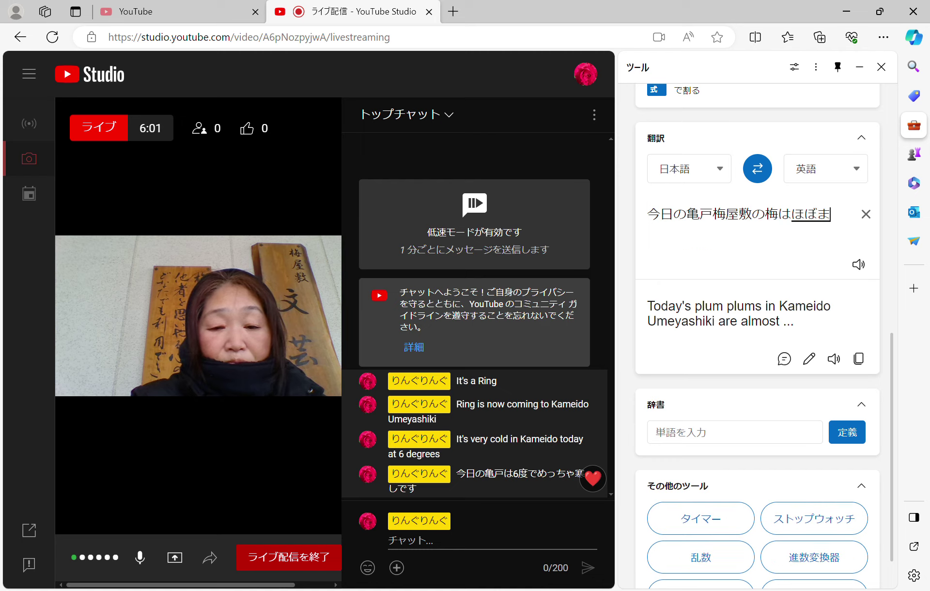
{"action": "type", "text": "de"}
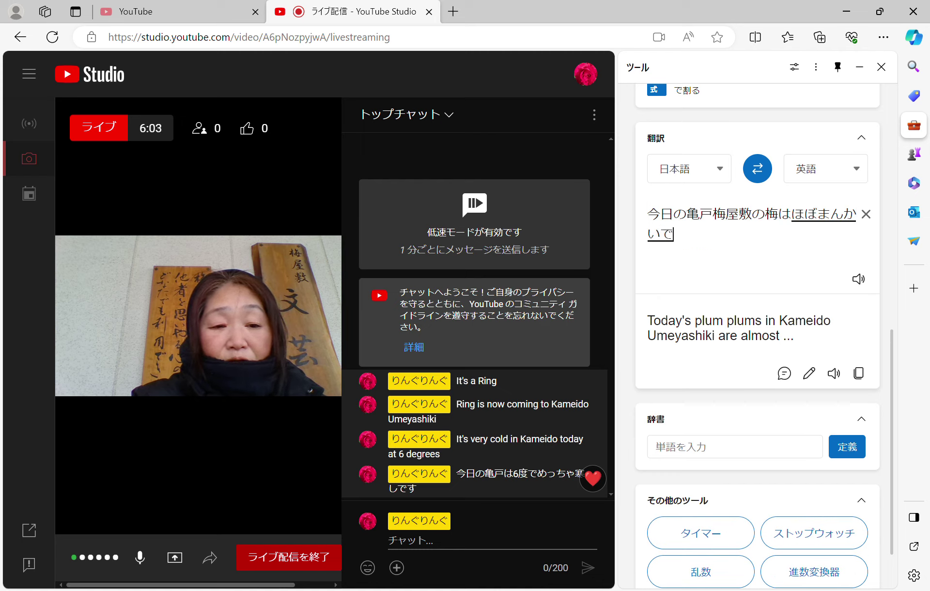
{"action": "key", "text": "space"}
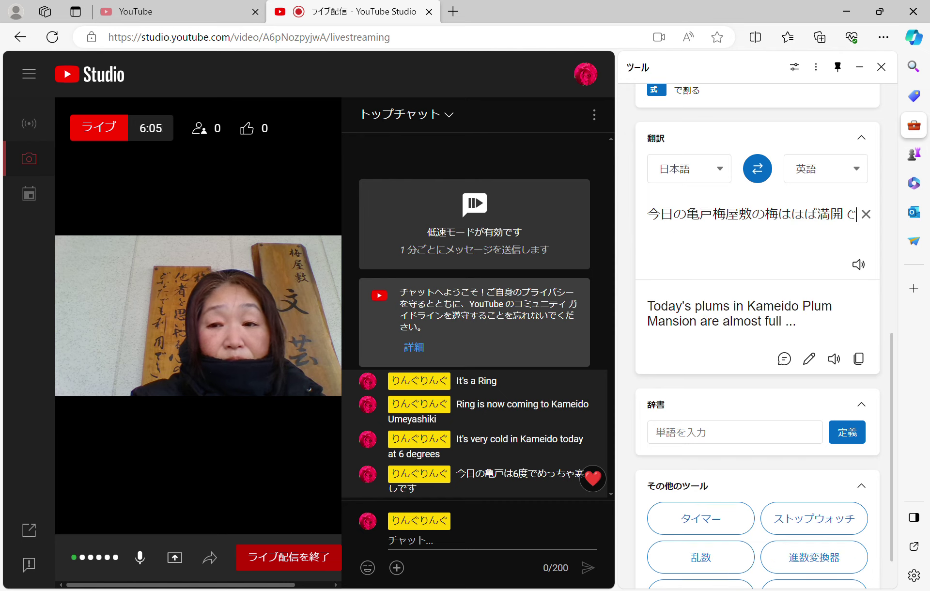
{"action": "key", "text": "Return"}
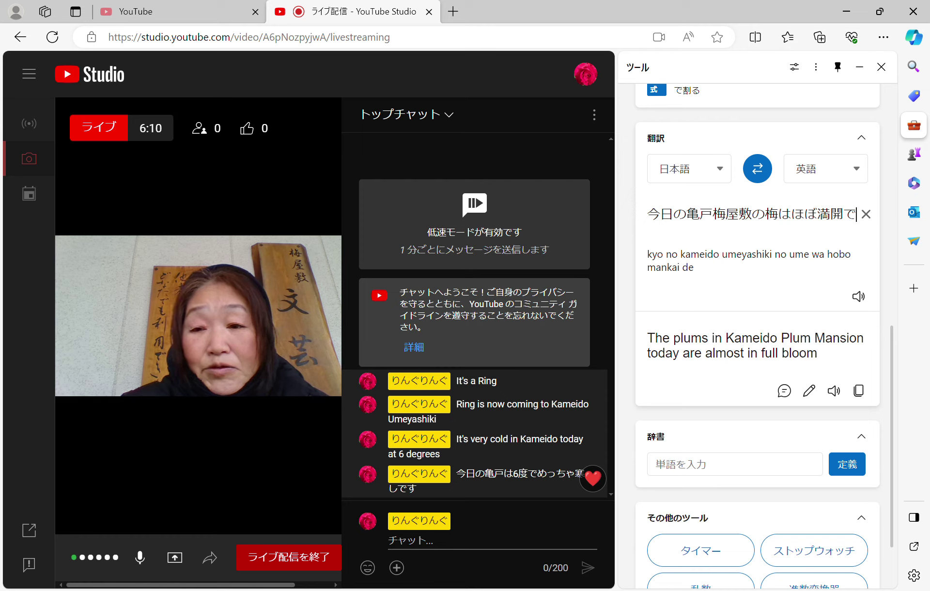
- Insert "の花" after the second "梅" in the source text so it reads "梅の花はほぼ満開で"
{"action": "left_click", "coordinate": [778, 213]}
{"action": "type", "text": "no"}
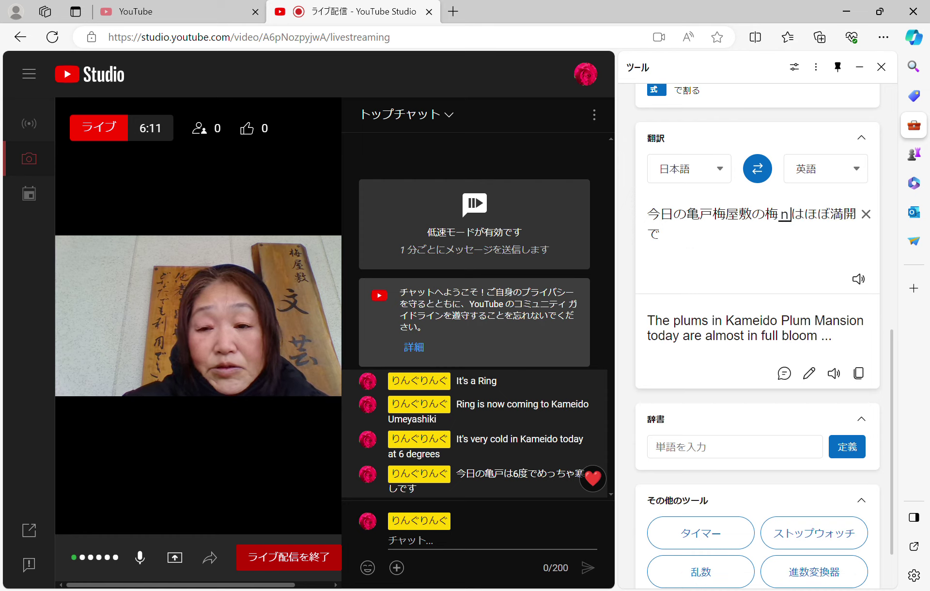
{"action": "key", "text": "Return"}
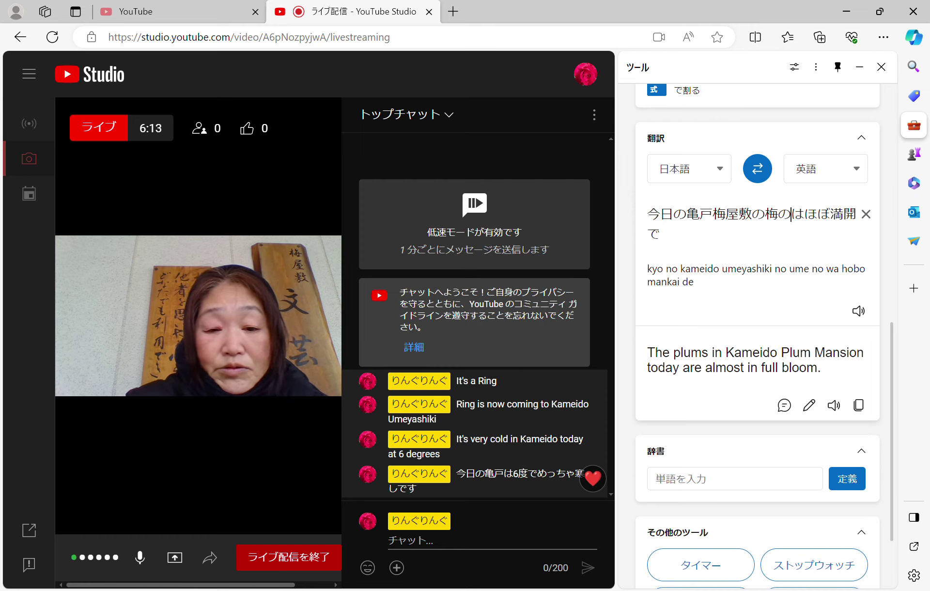
{"action": "type", "text": "hana"}
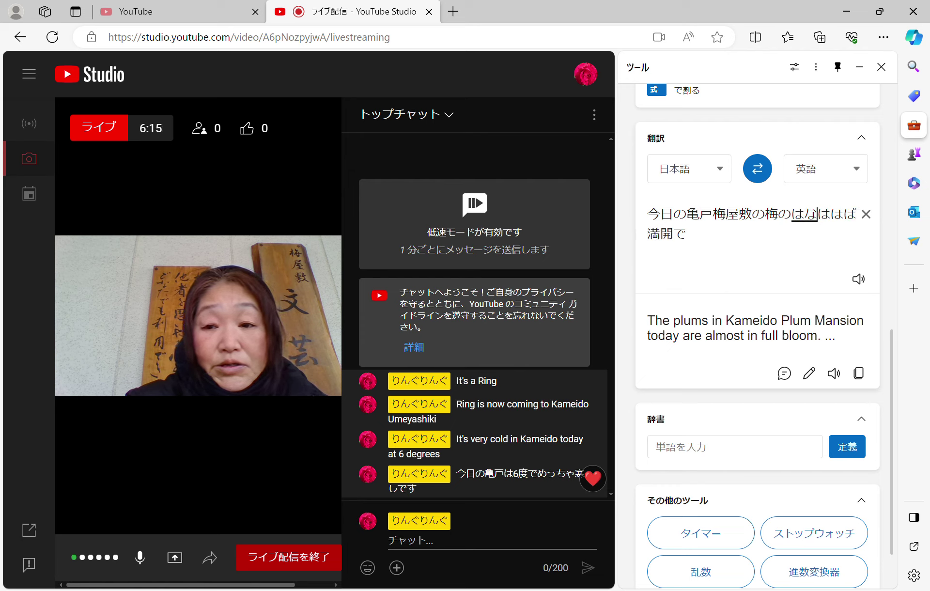
{"action": "key", "text": "space"}
{"action": "key", "text": "Return"}
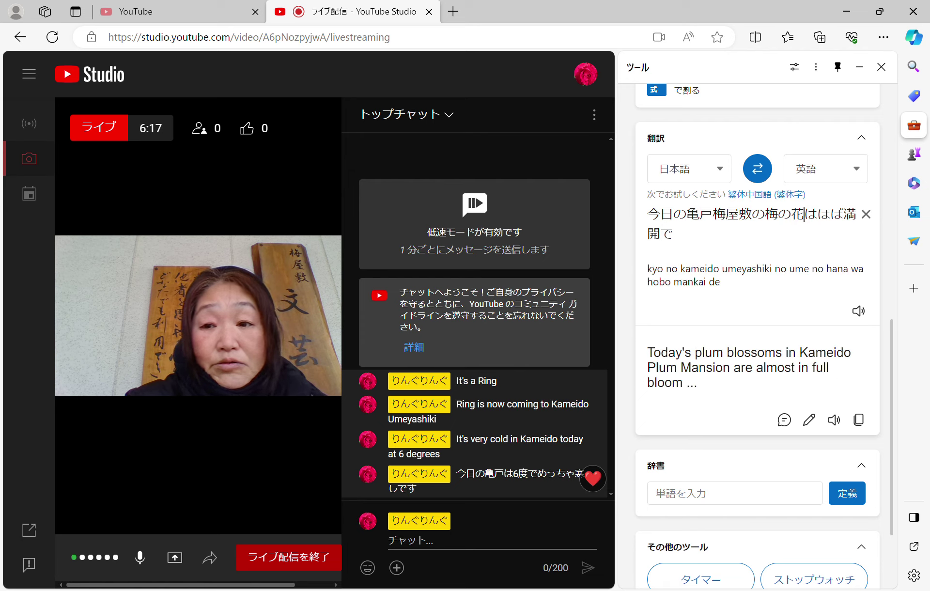
- Append "めっちゃきれいで" to the end of the Japanese source text
{"action": "left_click", "coordinate": [672, 237]}
{"action": "type", "text": "m"}
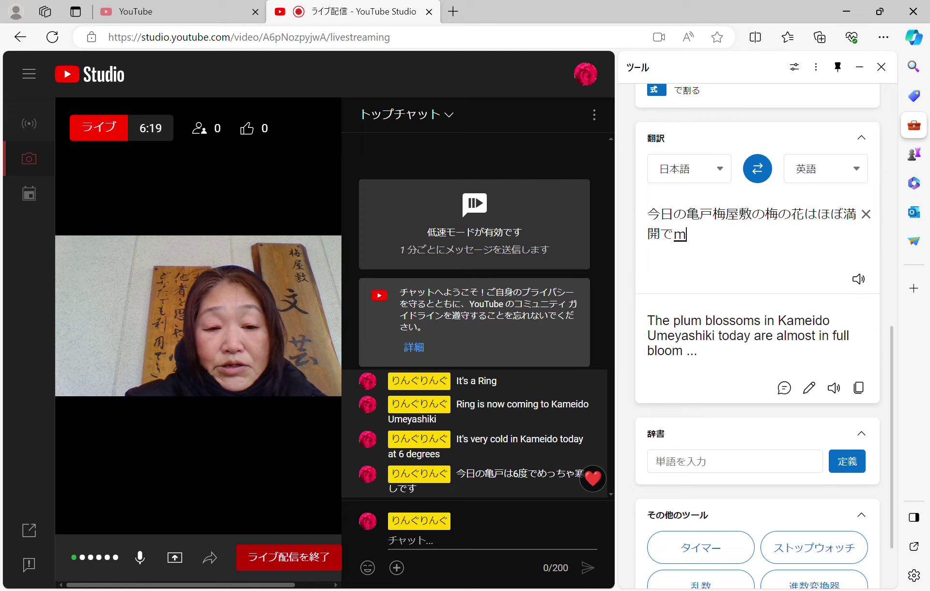
{"action": "type", "text": "ecch"}
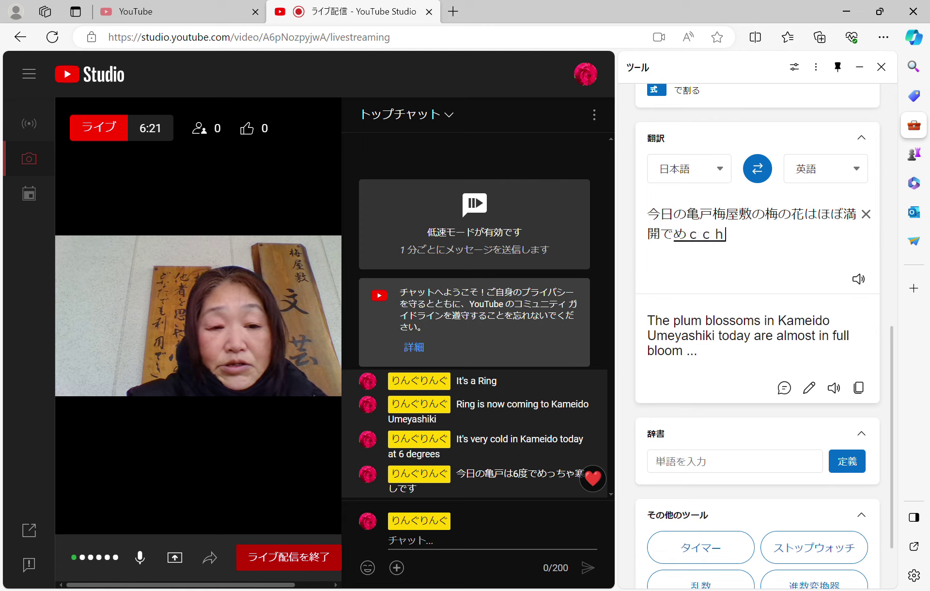
{"action": "type", "text": "a"}
{"action": "key", "text": "Return"}
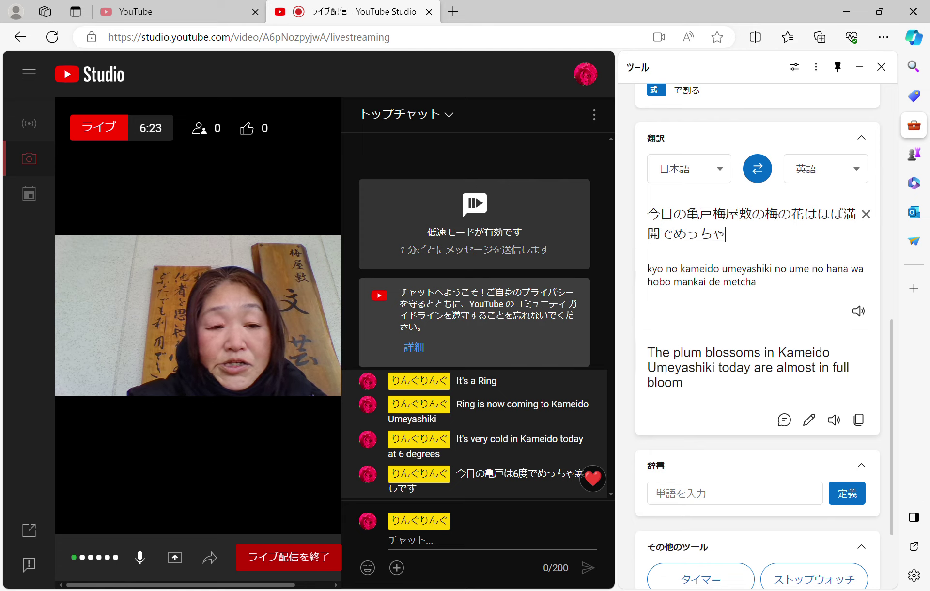
{"action": "type", "text": "k"}
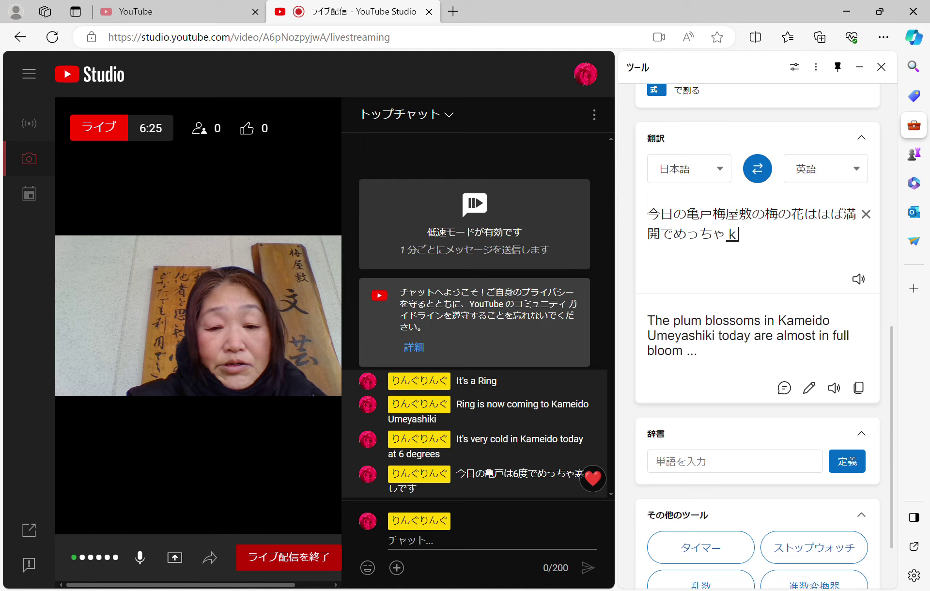
{"action": "type", "text": "ireide"}
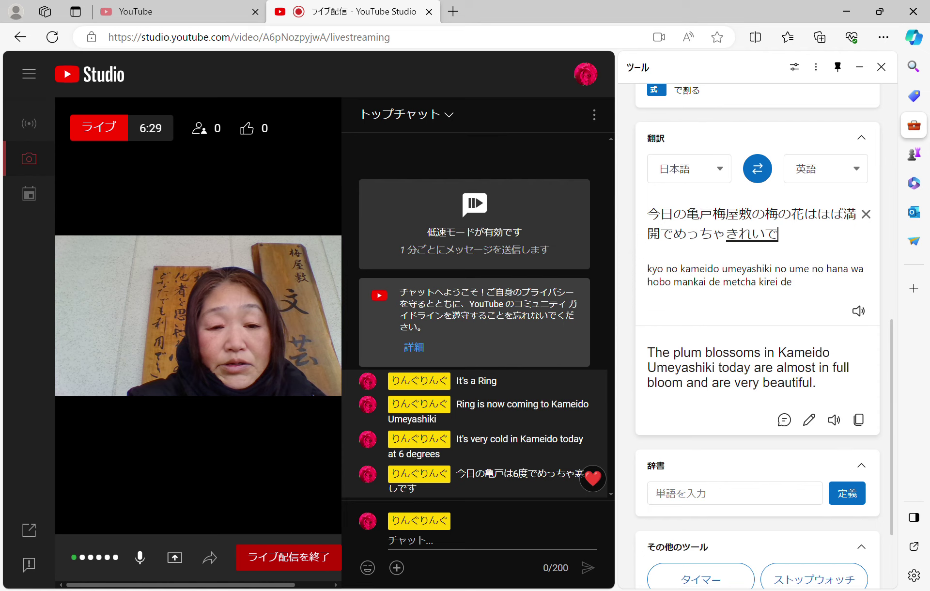
{"action": "key", "text": "Return"}
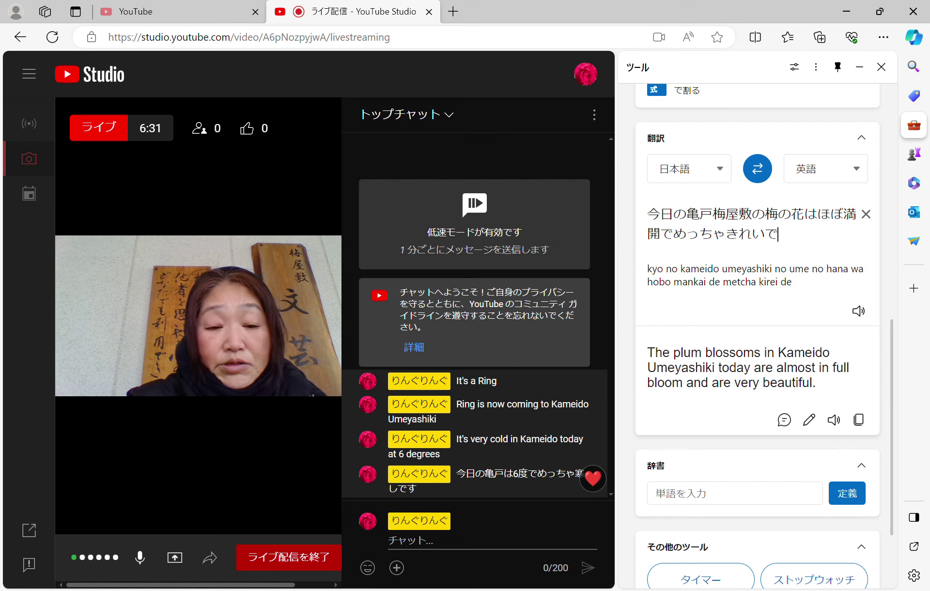
- Finish the Japanese source sentence with "ステキです", removing the mistyped characters after "ステキ"
{"action": "type", "text": "sut"}
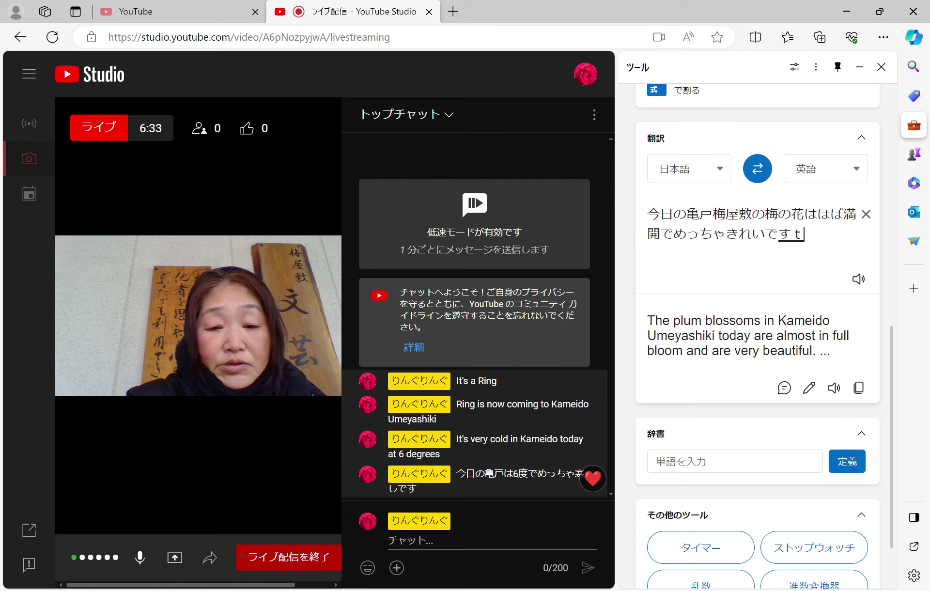
{"action": "type", "text": "ekixes"}
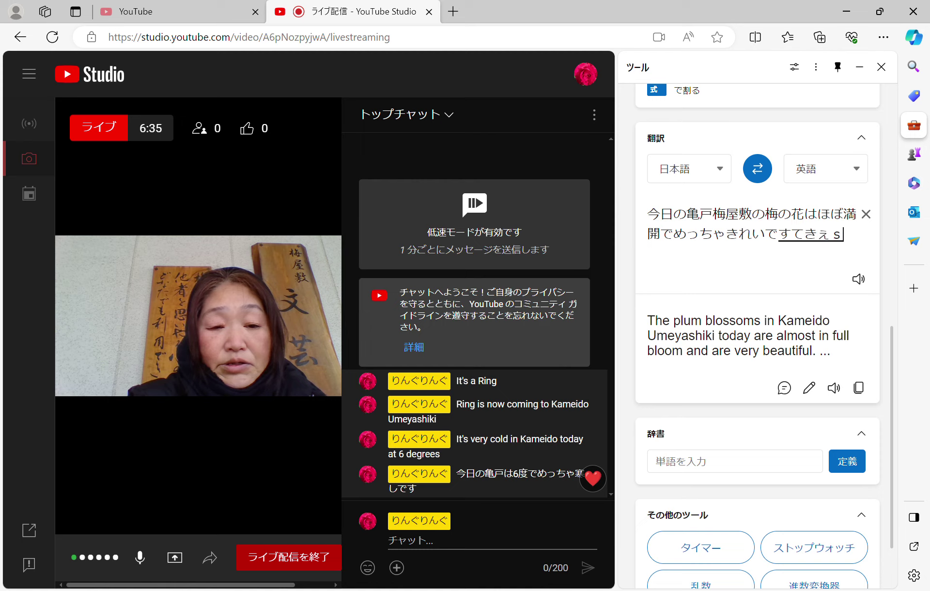
{"action": "type", "text": "u"}
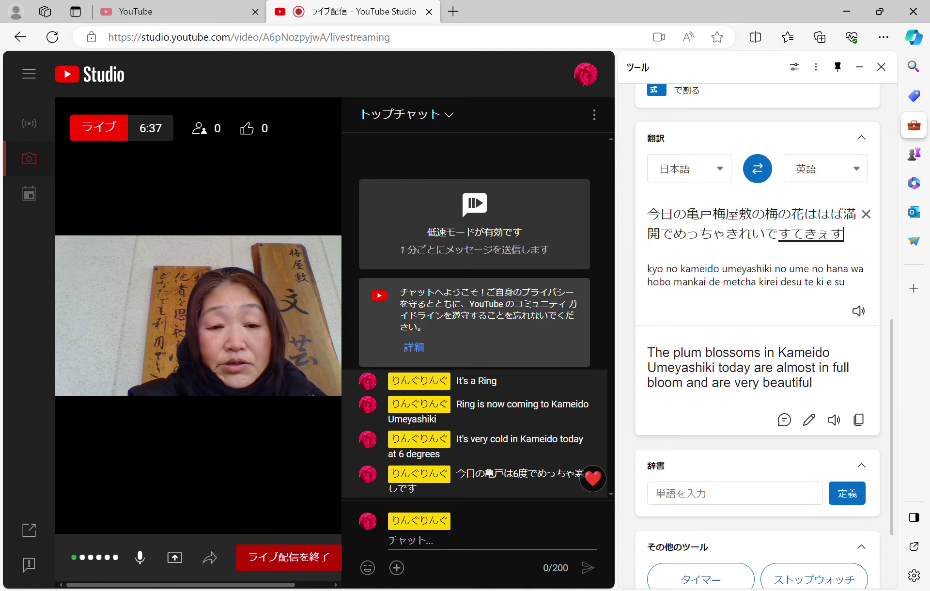
{"action": "key", "text": "space"}
{"action": "key", "text": "space"}
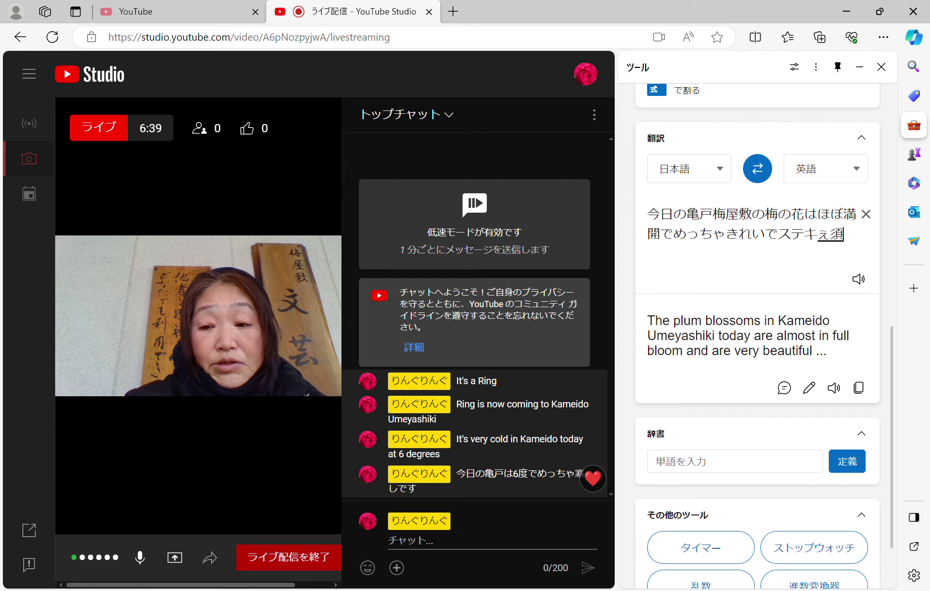
{"action": "key", "text": "BackSpace"}
{"action": "key", "text": "BackSpace"}
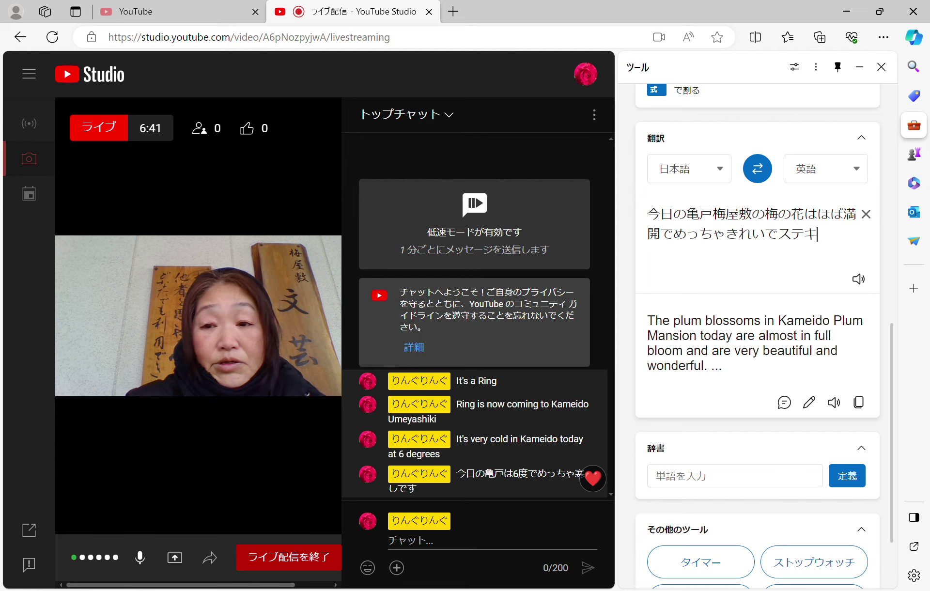
{"action": "type", "text": "desu"}
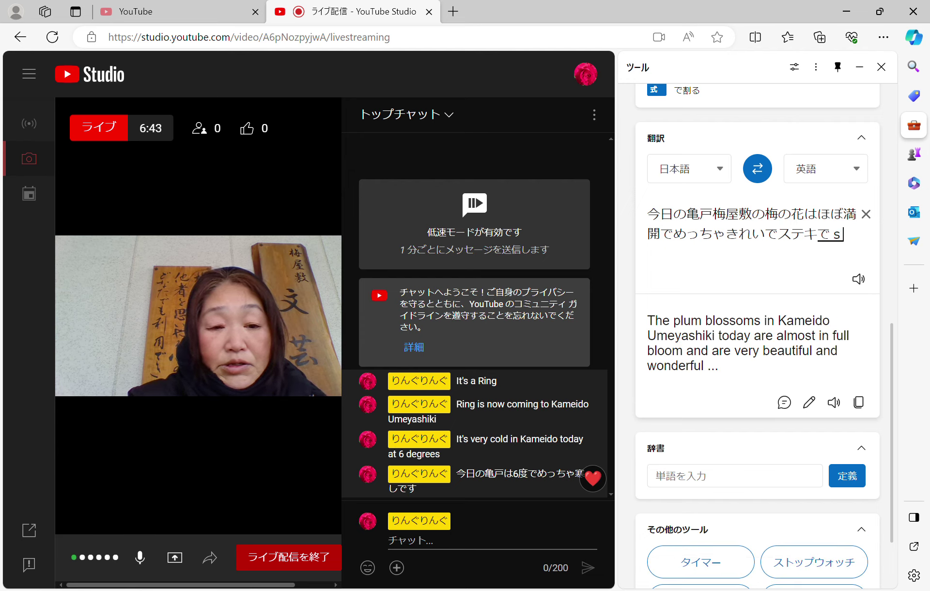
{"action": "key", "text": "Return"}
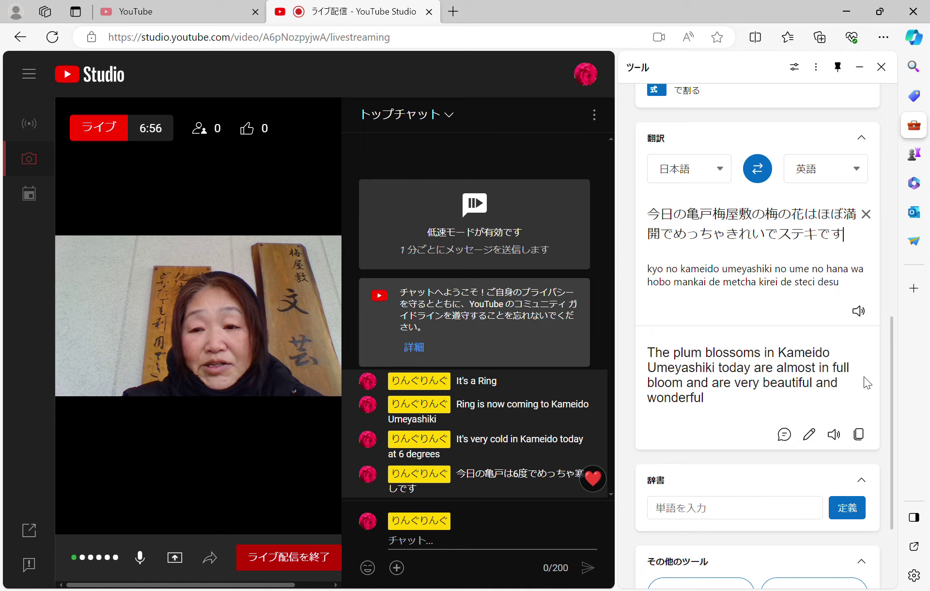
- Play the English translation's audio, then copy the full plum blossoms translation into the live chat and send it
{"action": "left_click", "coordinate": [833, 434]}
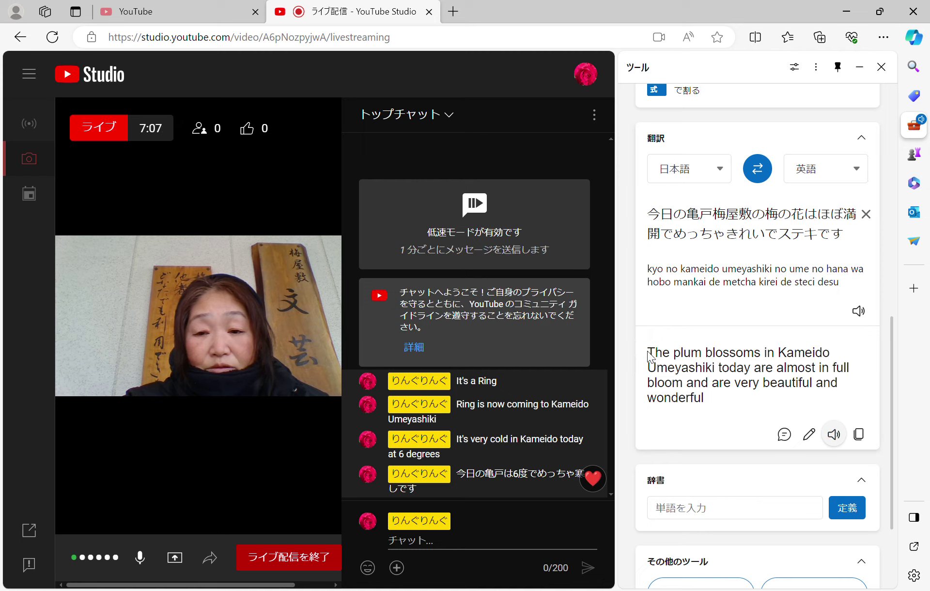
{"action": "triple_click", "coordinate": [661, 361]}
{"action": "key", "text": "ctrl+c"}
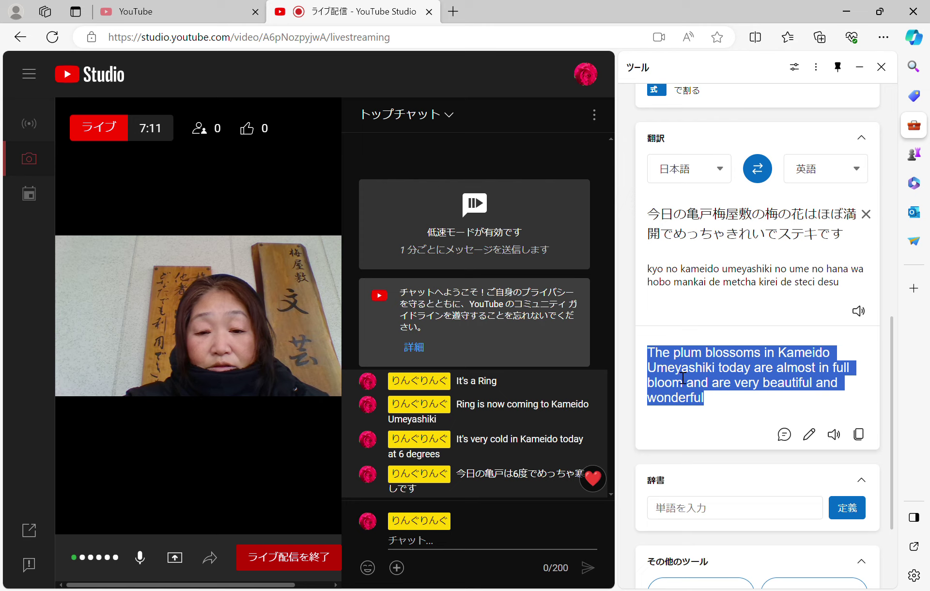
{"action": "left_click", "coordinate": [481, 548]}
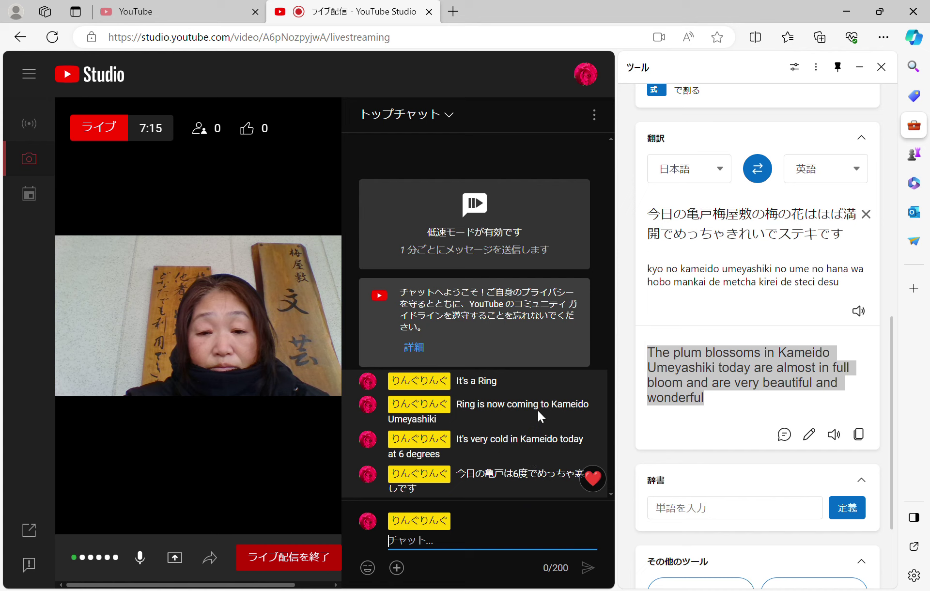
{"action": "key", "text": "ctrl+v"}
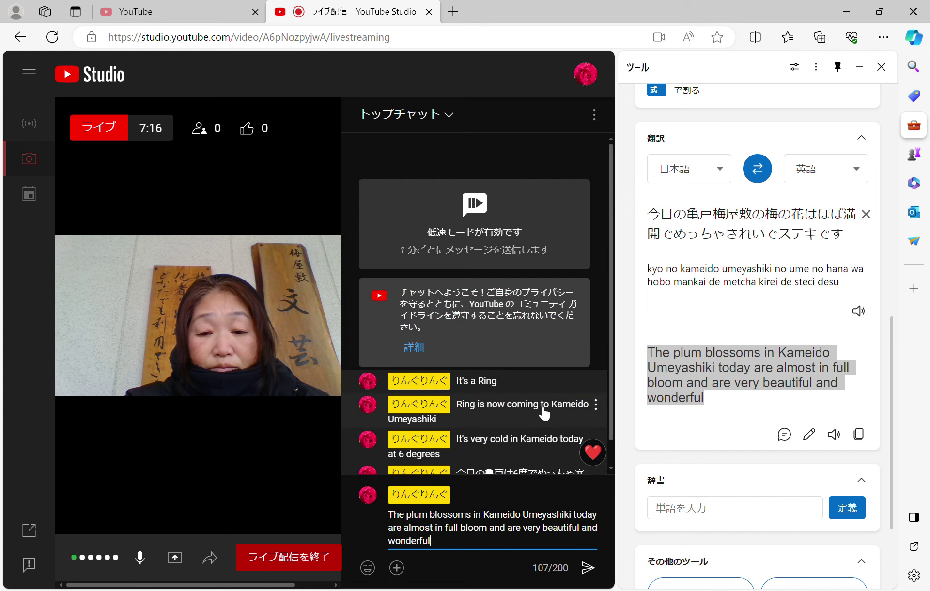
{"action": "left_click", "coordinate": [591, 571]}
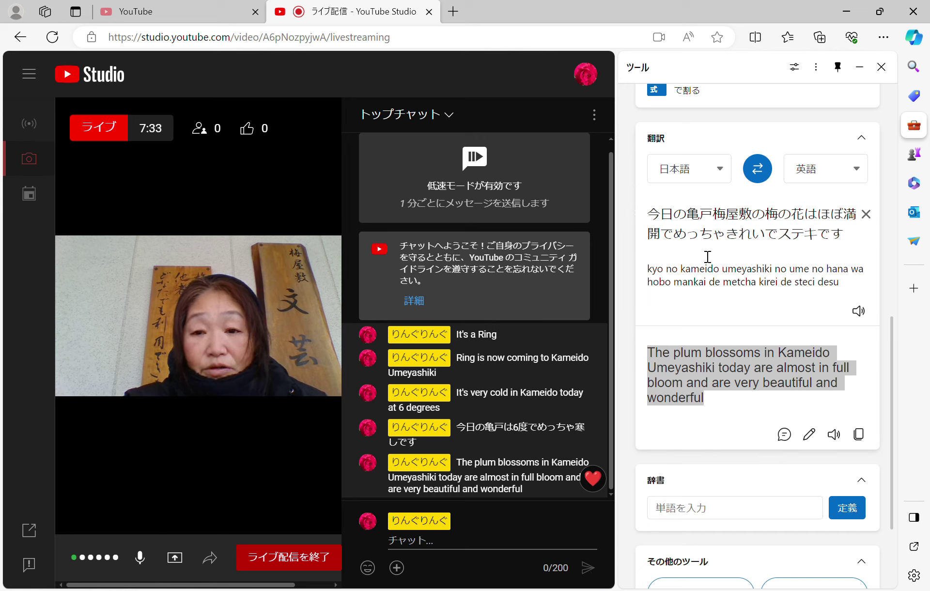
- Copy the Japanese source sentence "今日の亀戸梅屋敷の梅の花はほぼ満開でめっちゃきれいでステキです" into the live chat and send it
{"action": "triple_click", "coordinate": [694, 247]}
{"action": "key", "text": "ctrl+c"}
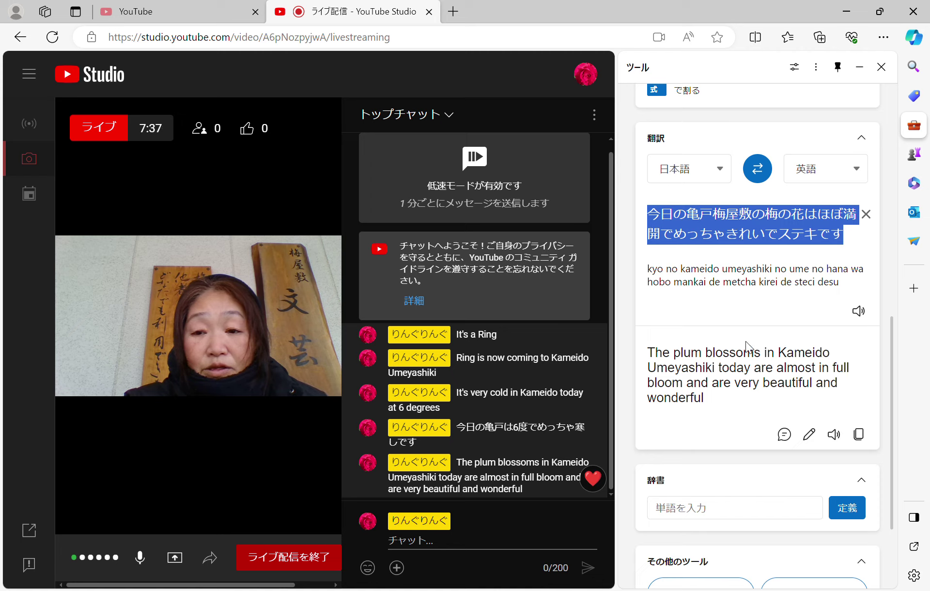
{"action": "left_click", "coordinate": [466, 547]}
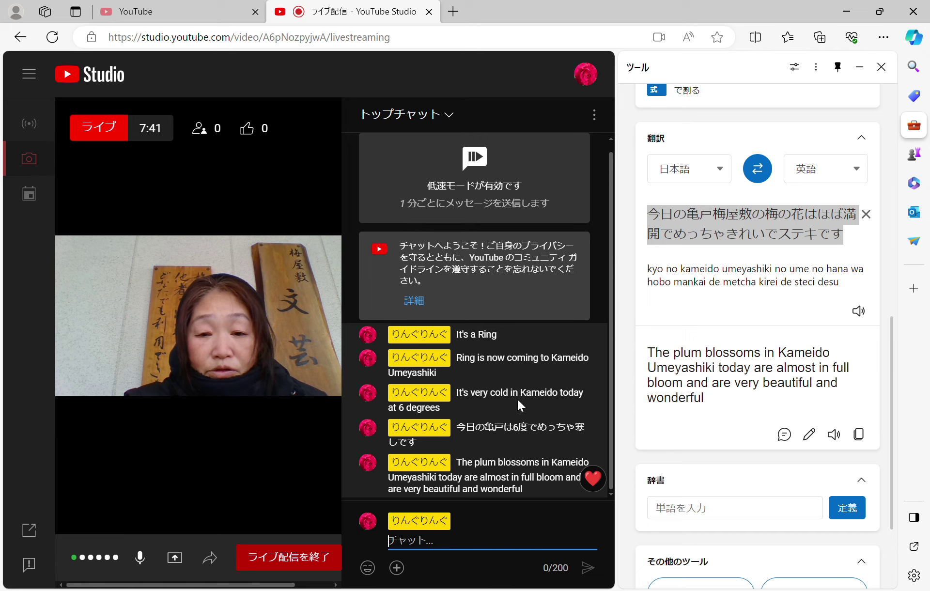
{"action": "key", "text": "ctrl+v"}
{"action": "left_click", "coordinate": [590, 570]}
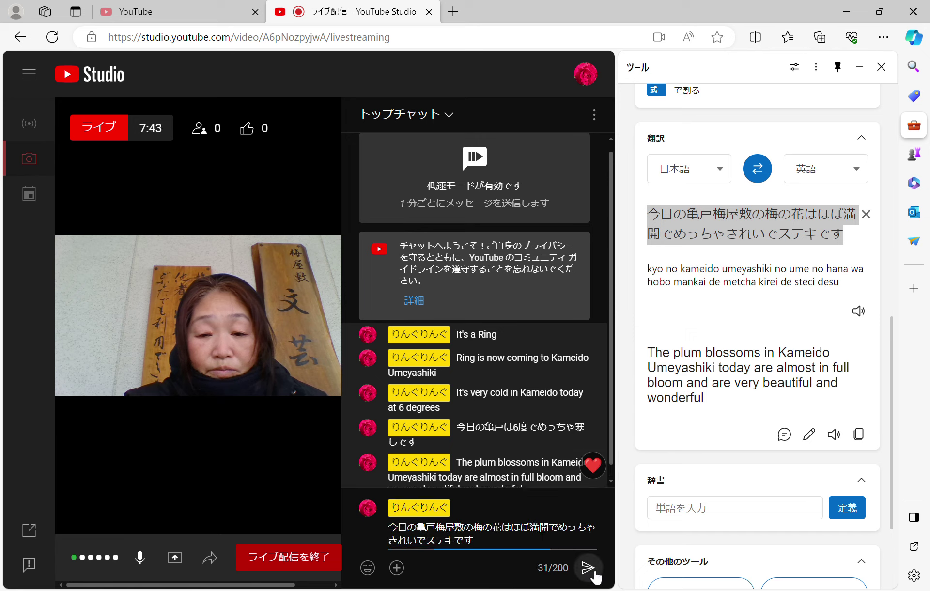
- Listen to the audio of the English plum blossoms translation three times
{"action": "left_click", "coordinate": [833, 434]}
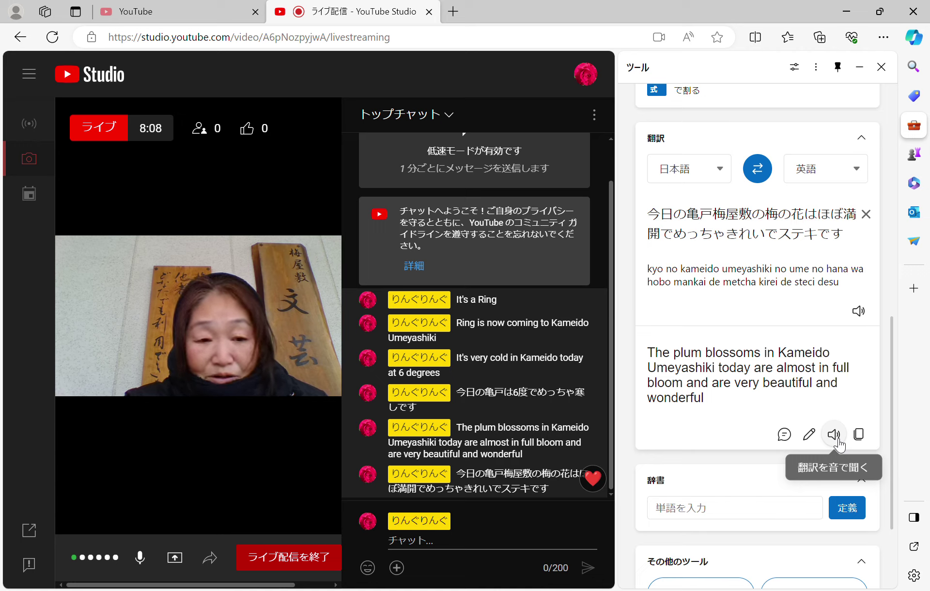
{"action": "left_click", "coordinate": [833, 436]}
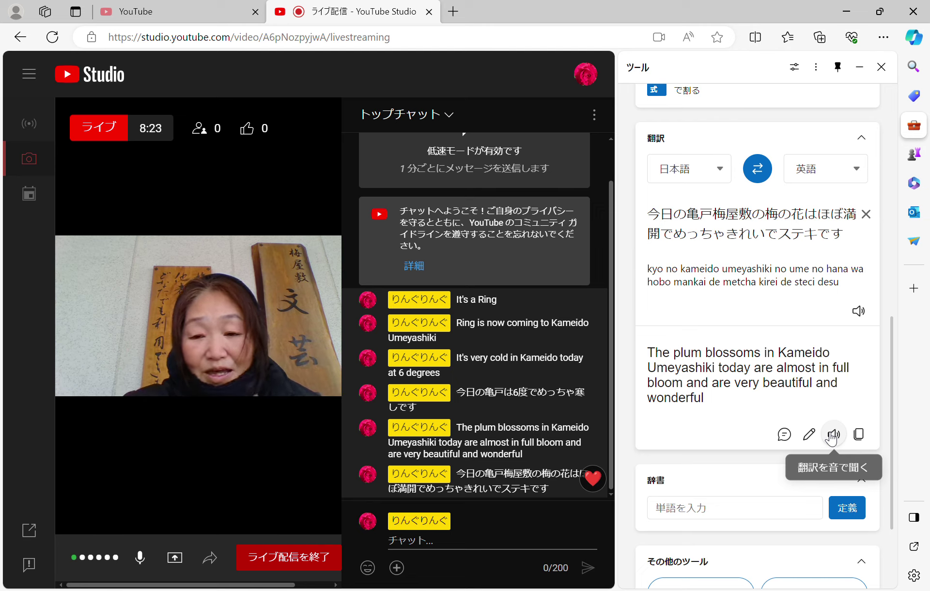
{"action": "left_click", "coordinate": [831, 434]}
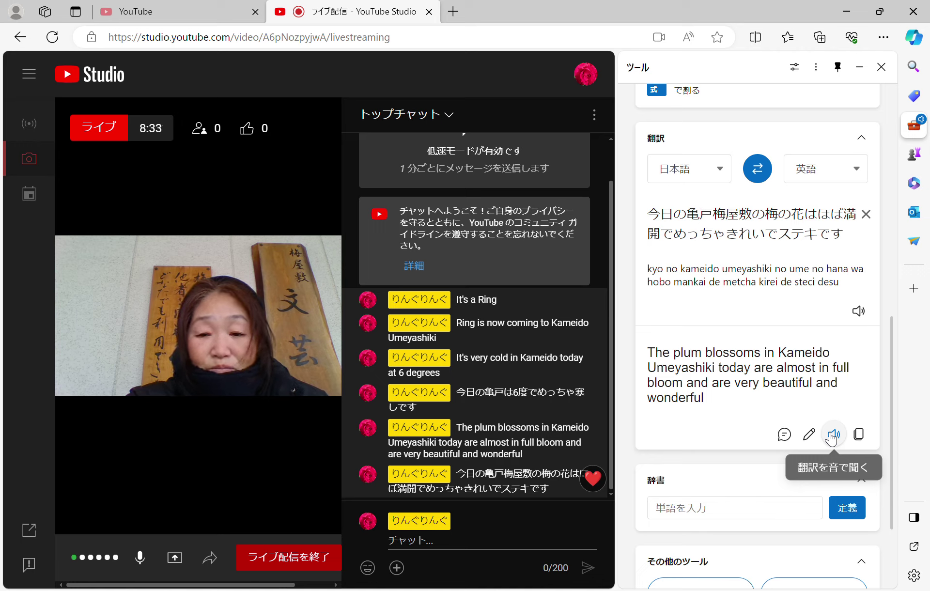
- Clear the translator's source text and start a new Japanese sentence with "白い梅と"
{"action": "triple_click", "coordinate": [658, 220]}
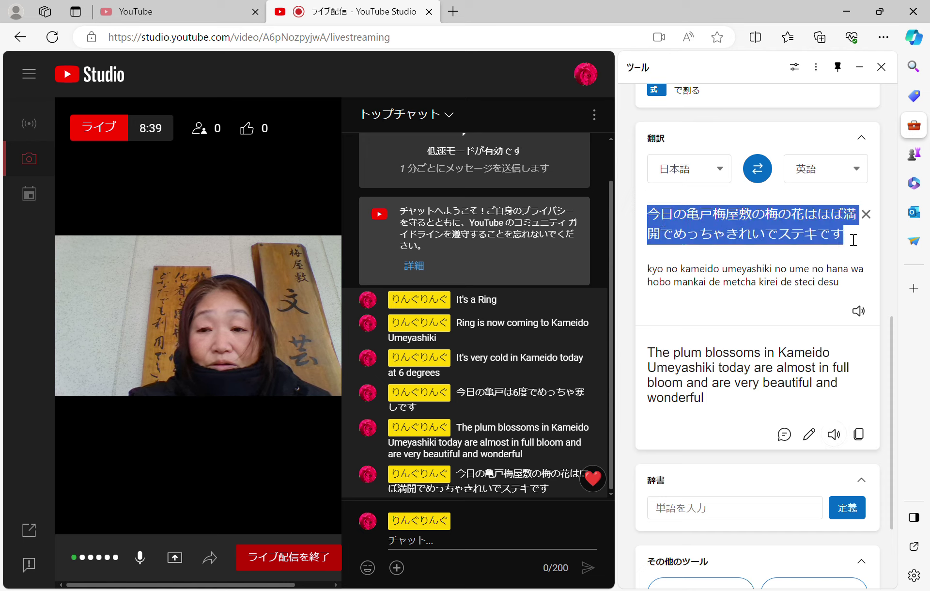
{"action": "key", "text": "BackSpace"}
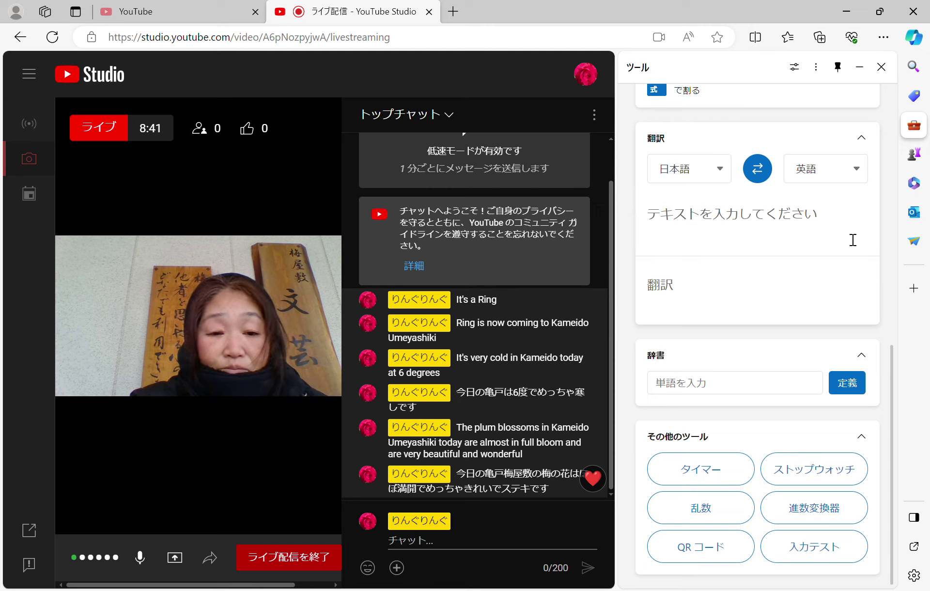
{"action": "type", "text": "shiro"}
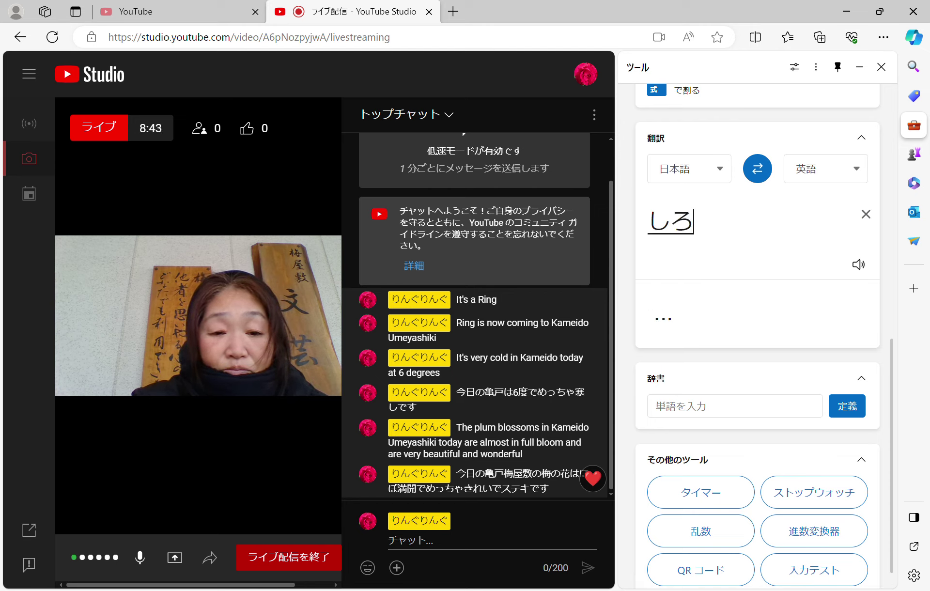
{"action": "type", "text": "iume"}
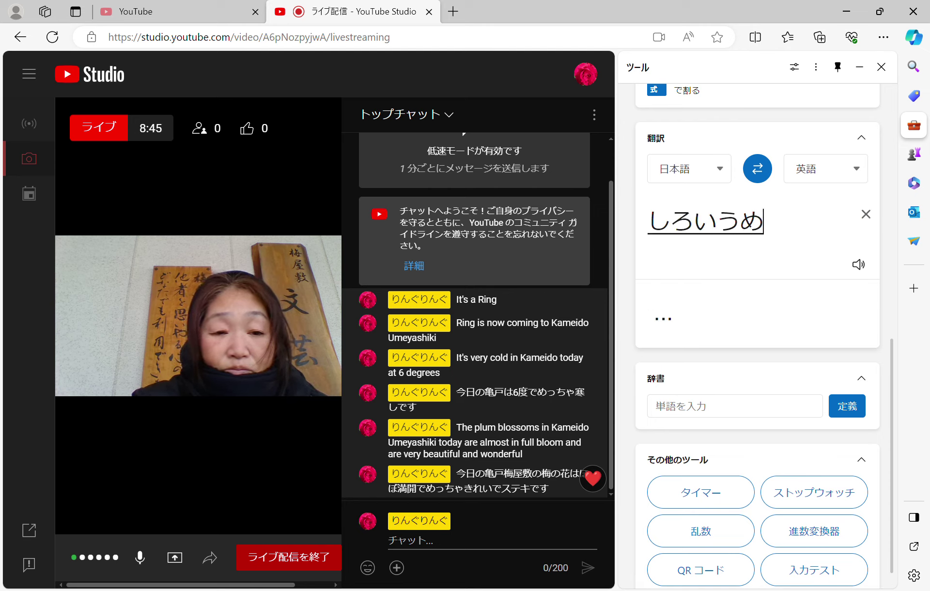
{"action": "key", "text": "space"}
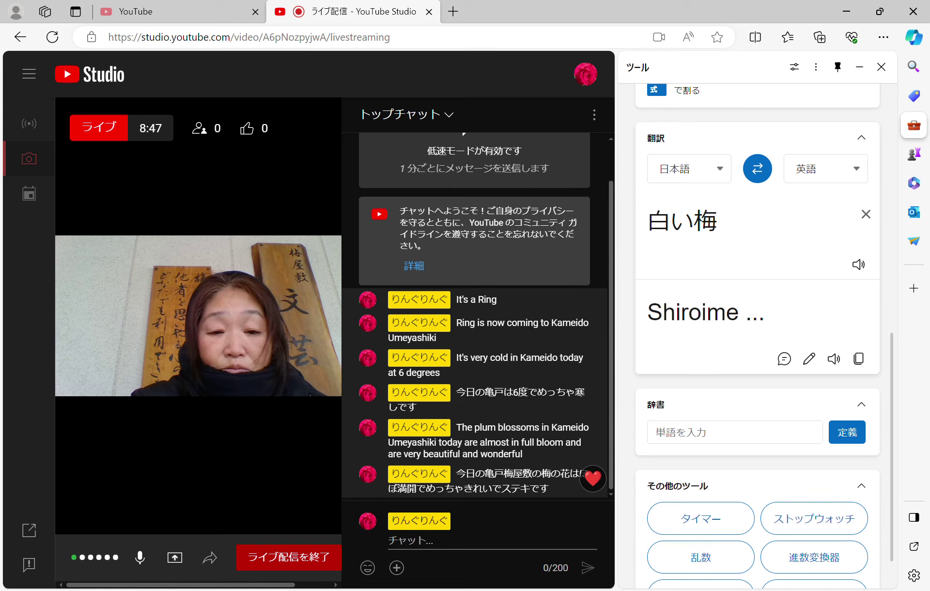
{"action": "type", "text": "to"}
{"action": "key", "text": "Return"}
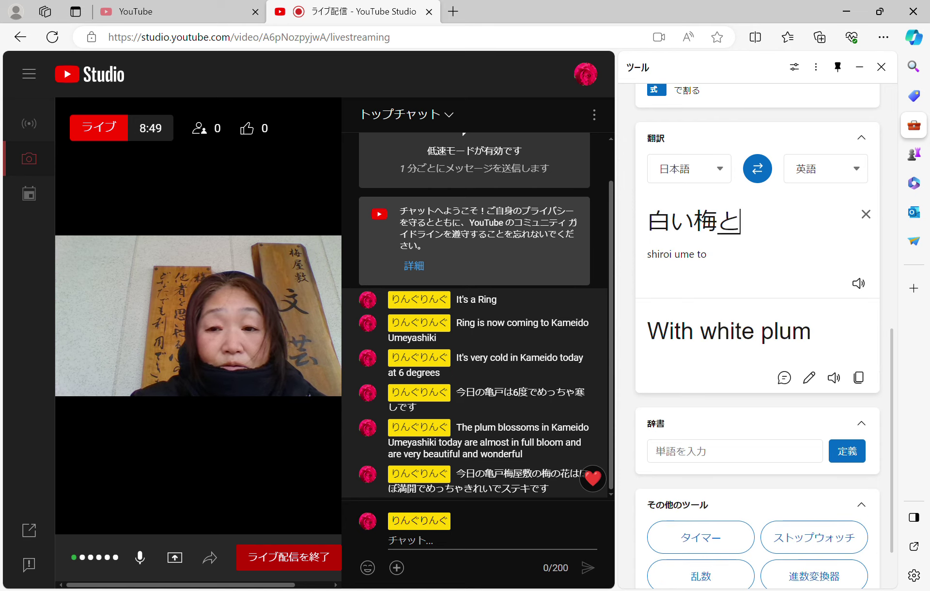
- Append "ピンク色の" to the Japanese source text
{"action": "type", "text": "p"}
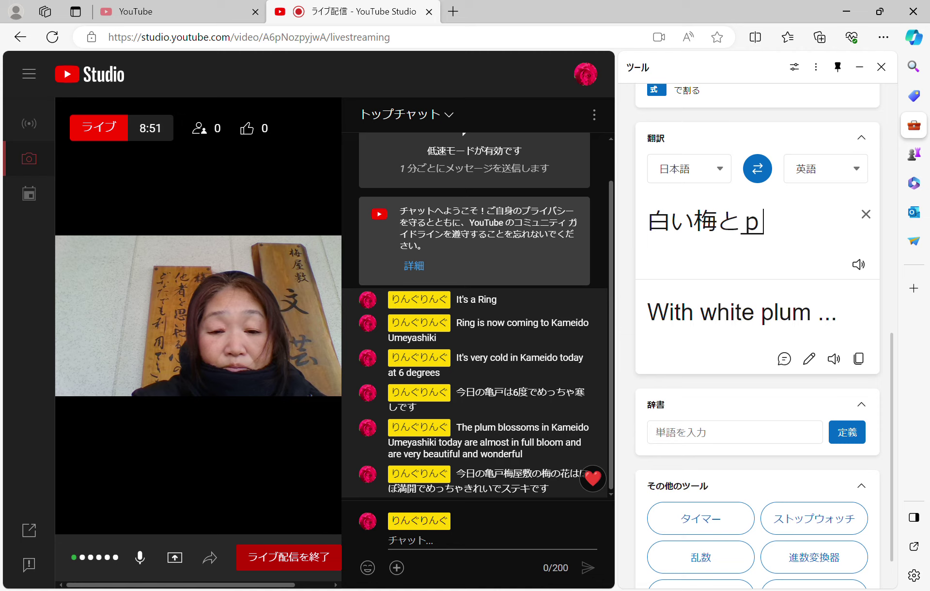
{"action": "type", "text": "innkui"}
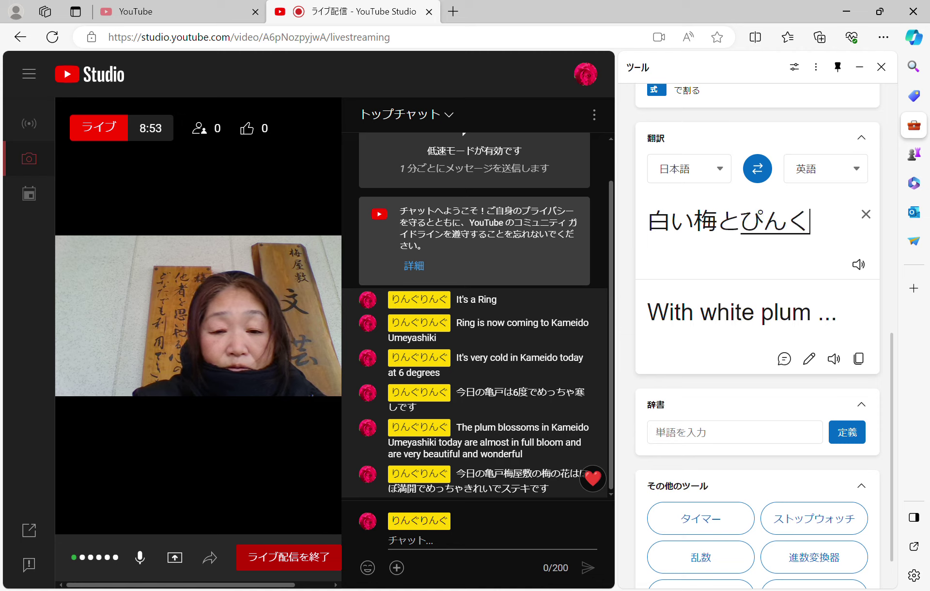
{"action": "type", "text": "rono"}
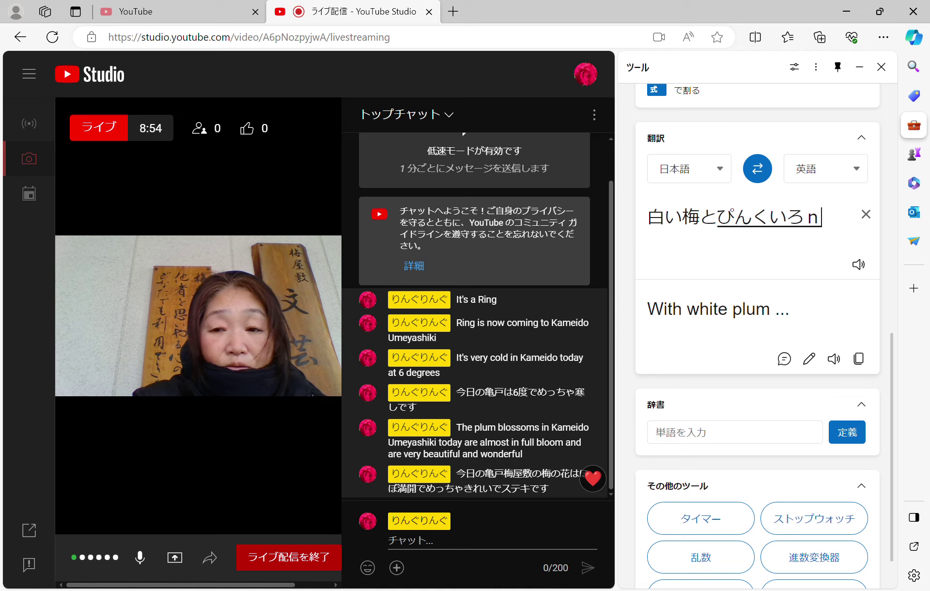
{"action": "key", "text": "space"}
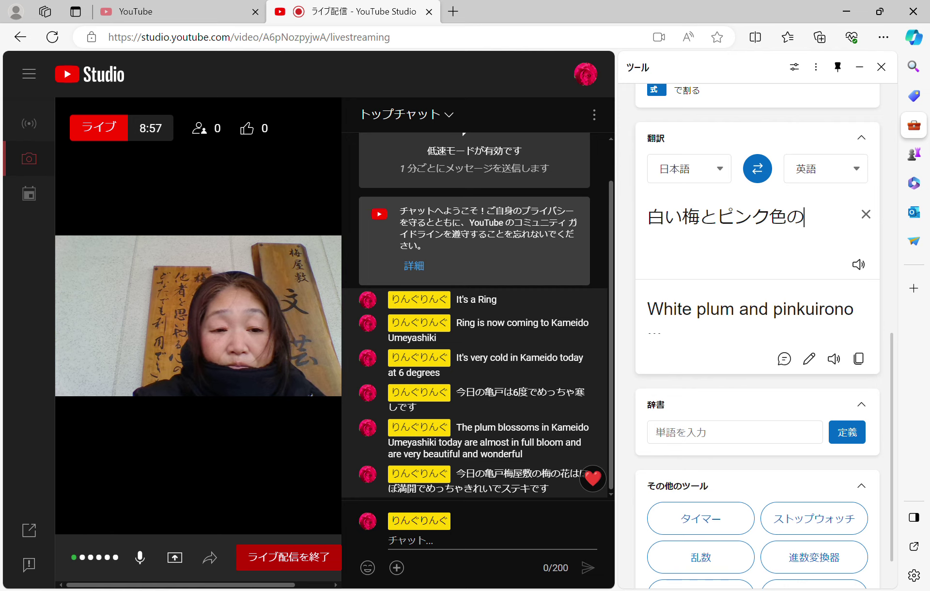
{"action": "key", "text": "Return"}
- Append "梅の花が" to the Japanese source text, correcting the mistyped character after "は"
{"action": "type", "text": "ume"}
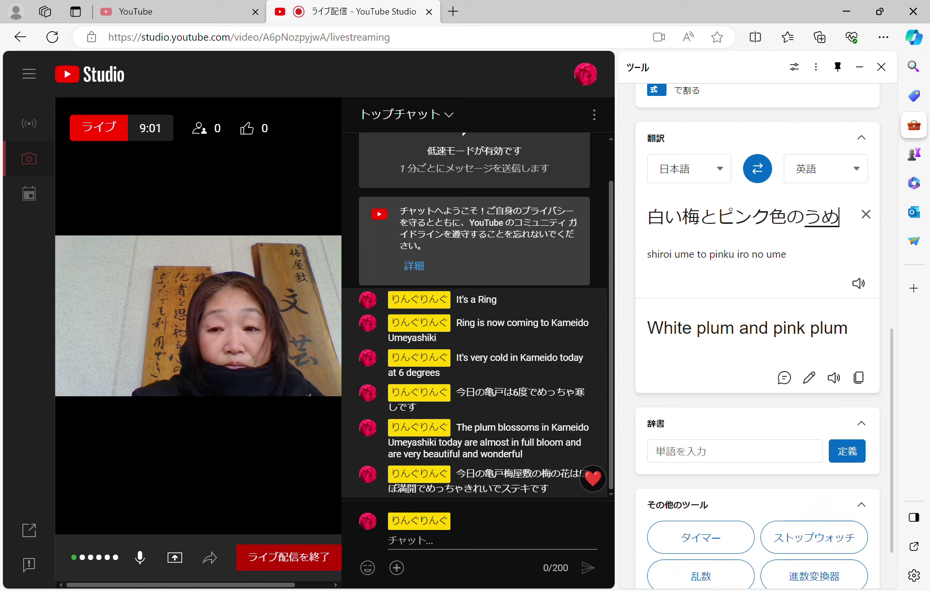
{"action": "type", "text": "noh"}
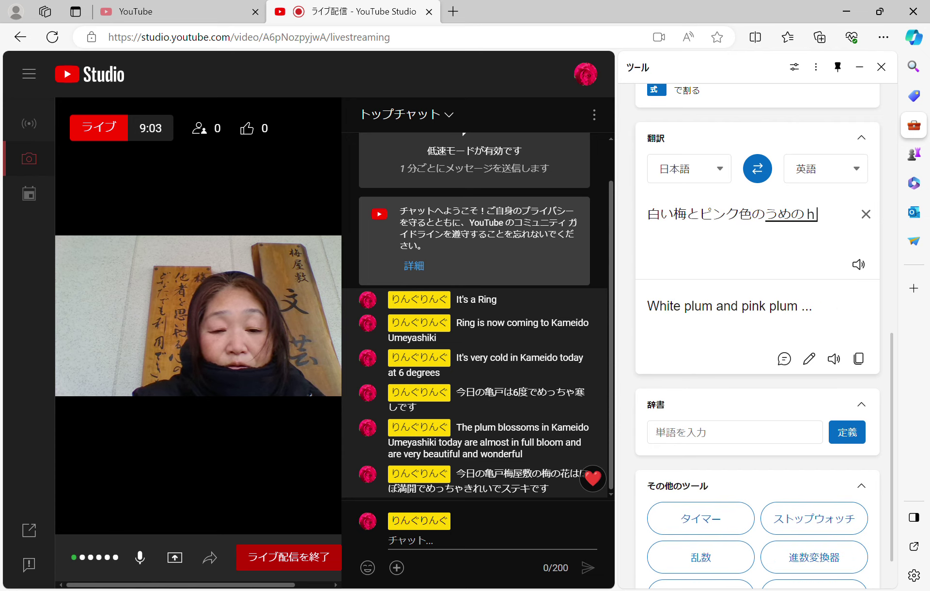
{"action": "type", "text": "aga"}
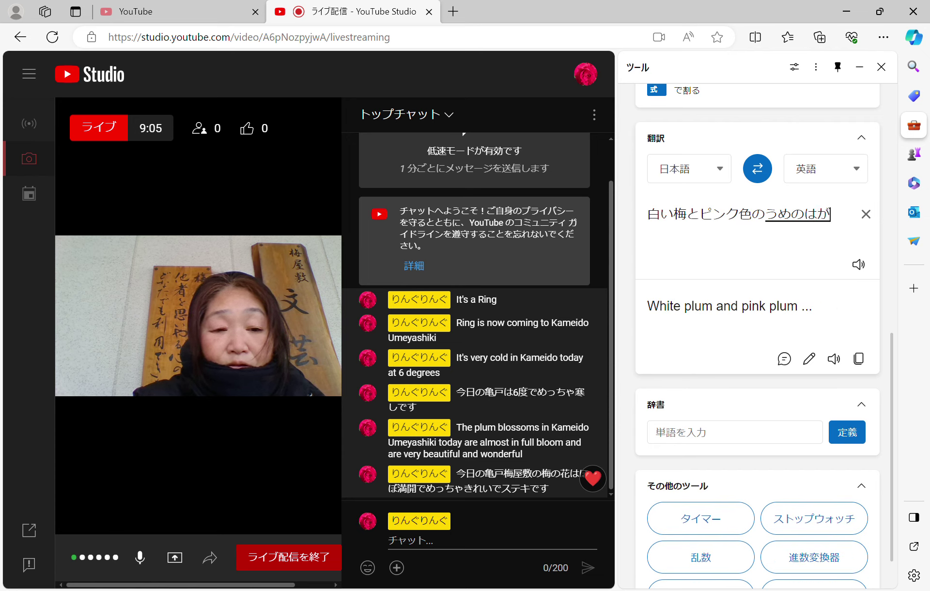
{"action": "key", "text": "BackSpace"}
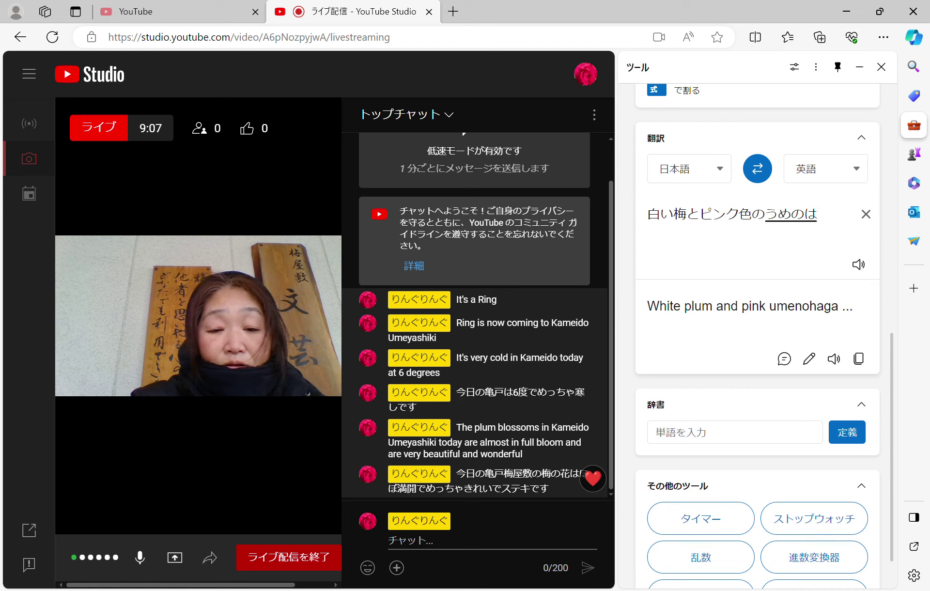
{"action": "type", "text": "nag"}
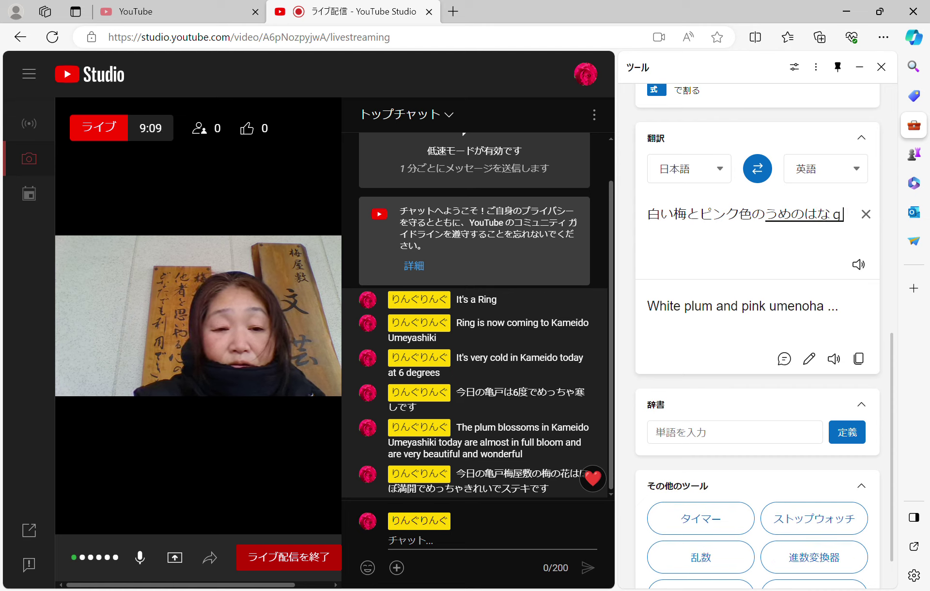
{"action": "type", "text": "a"}
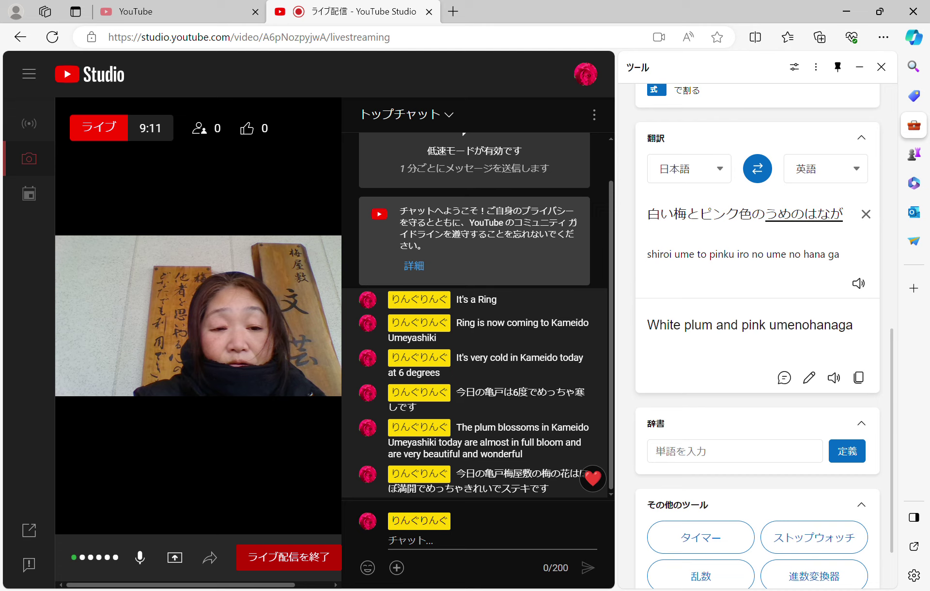
{"action": "key", "text": "space"}
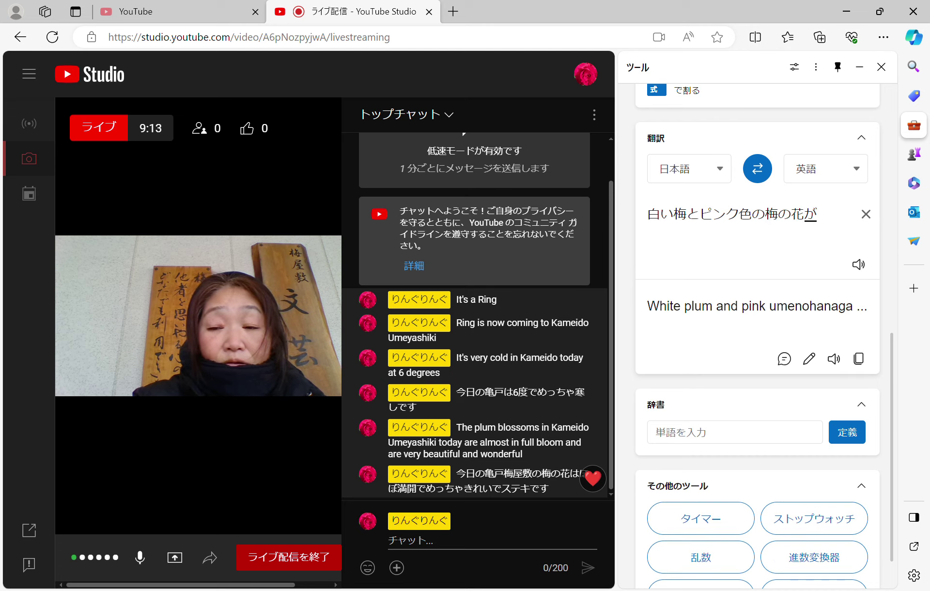
- Finish the Japanese source sentence with "咲いています", correcting the mistyped ending
{"action": "type", "text": "s"}
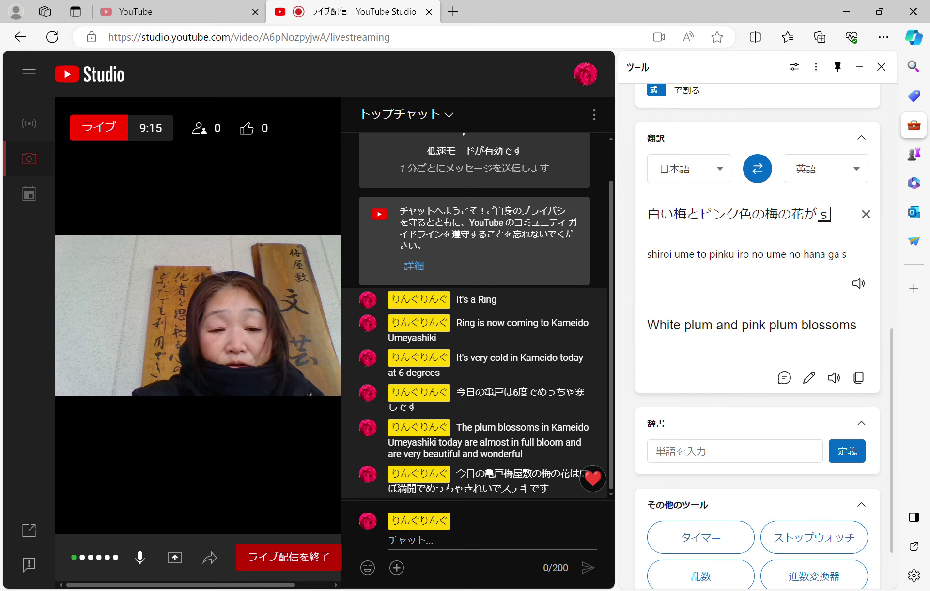
{"action": "type", "text": "aiteiasu"}
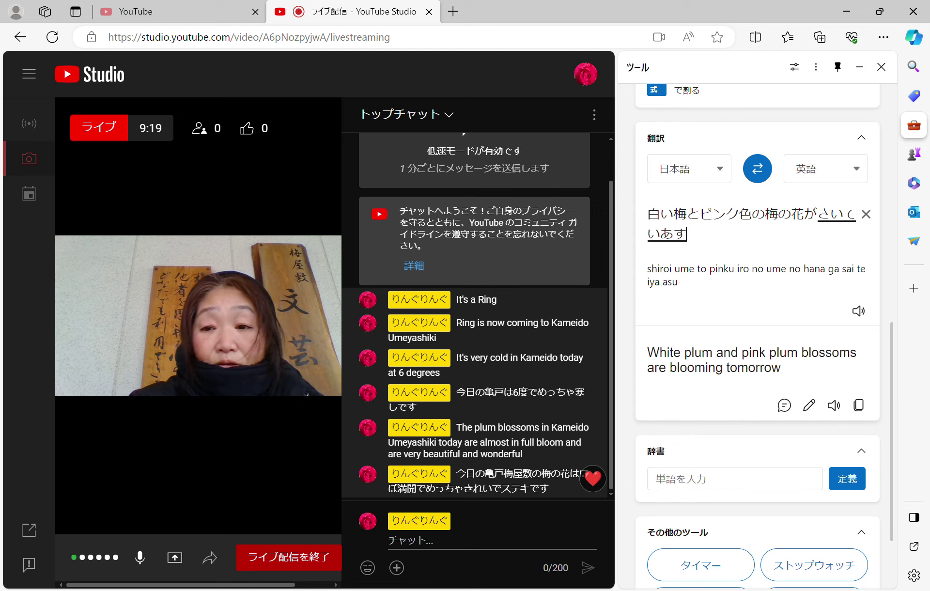
{"action": "key", "text": "BackSpace"}
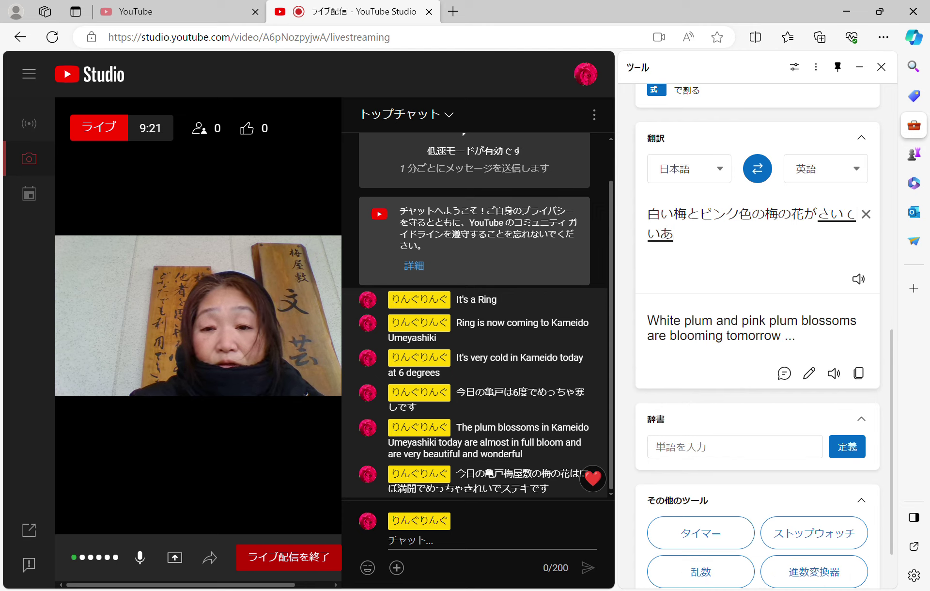
{"action": "key", "text": "BackSpace"}
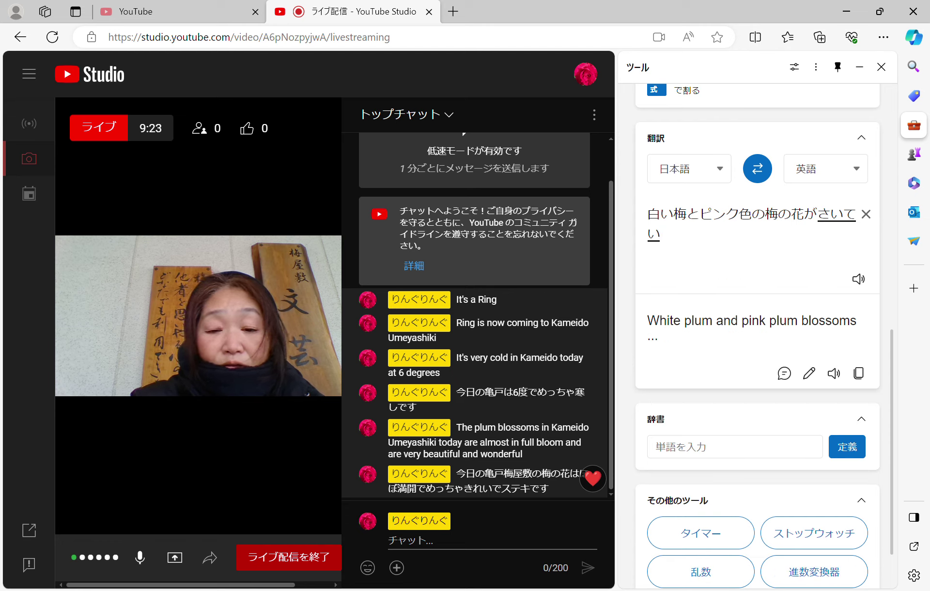
{"action": "type", "text": "masu"}
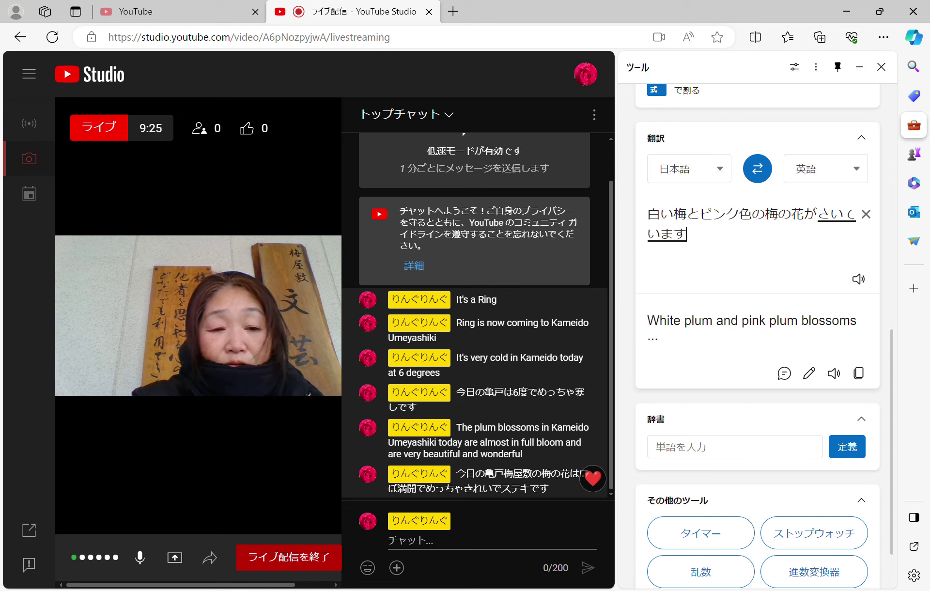
{"action": "key", "text": "space"}
{"action": "key", "text": "Return"}
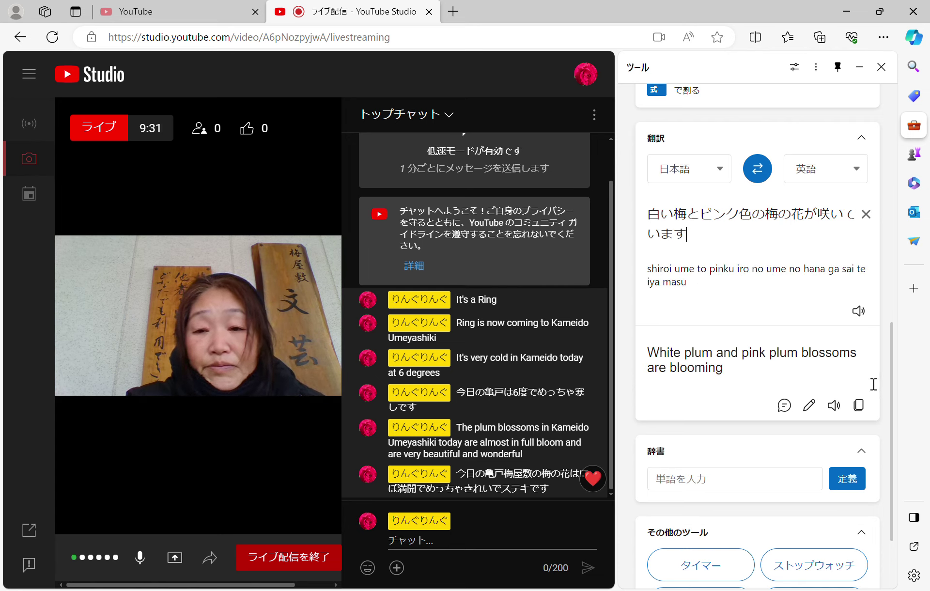
- Play the audio of "White plum and pink plum blossoms are blooming", send that translation in the live chat, and replay its audio
{"action": "left_click", "coordinate": [836, 409]}
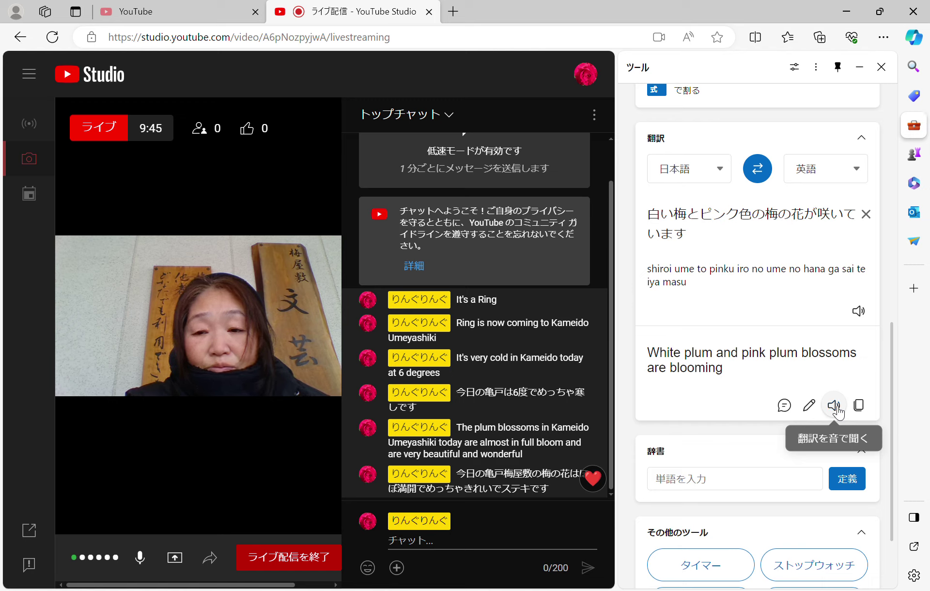
{"action": "triple_click", "coordinate": [658, 358]}
{"action": "key", "text": "ctrl+c"}
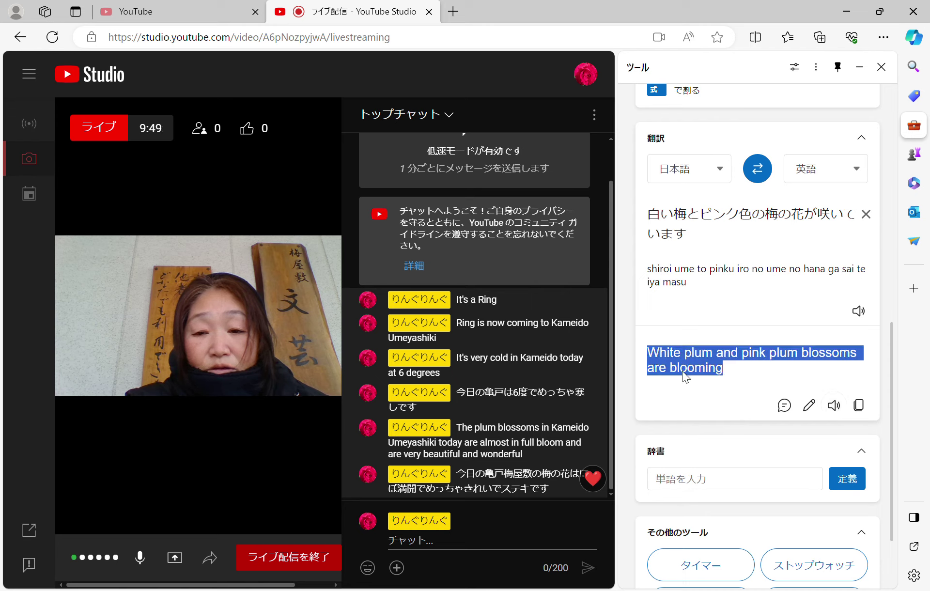
{"action": "left_click", "coordinate": [484, 541]}
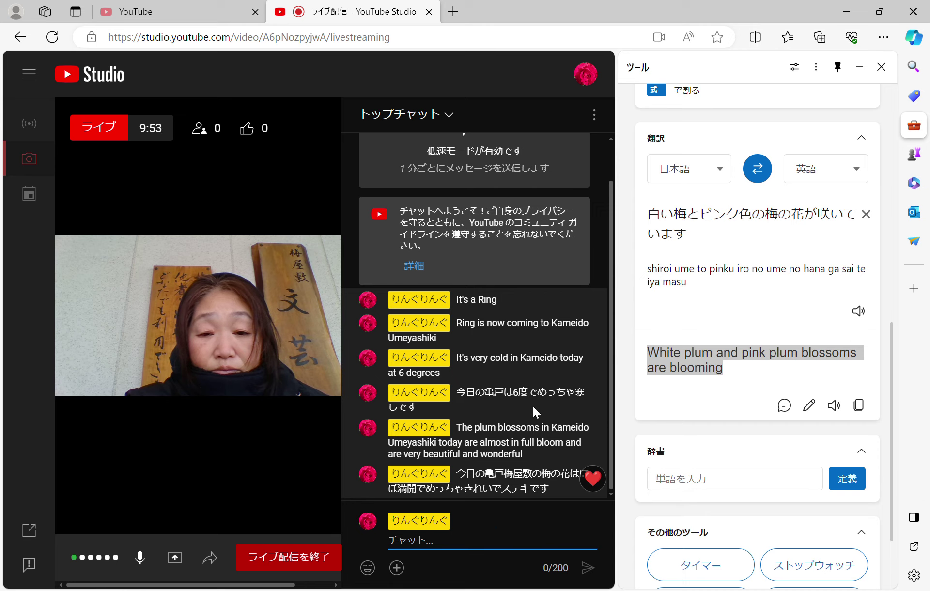
{"action": "key", "text": "ctrl+v"}
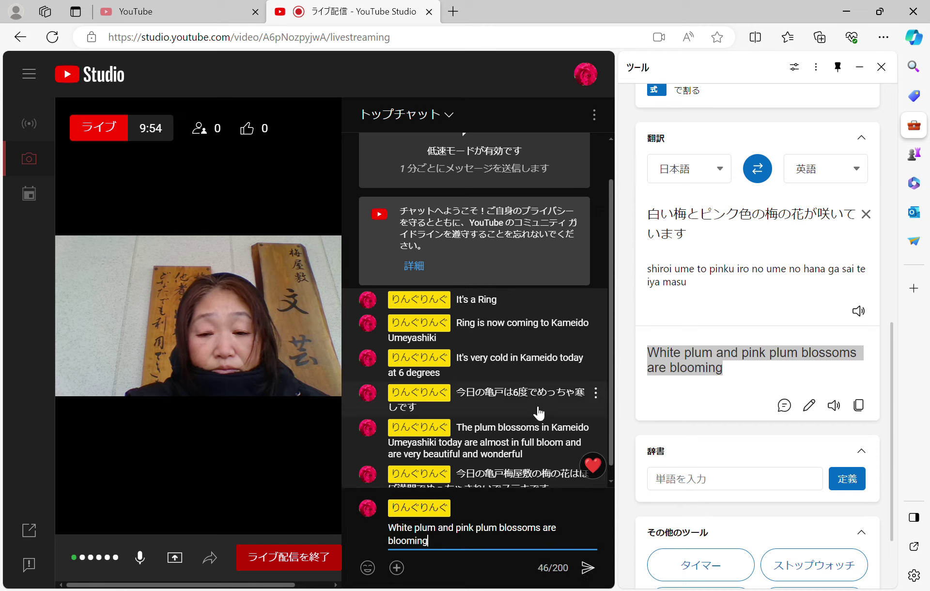
{"action": "left_click", "coordinate": [590, 572]}
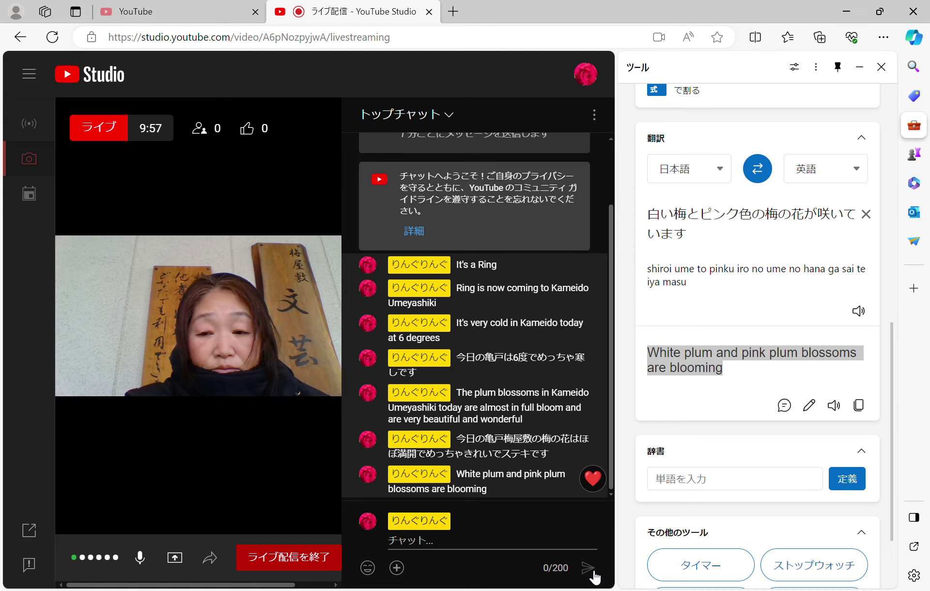
{"action": "left_click", "coordinate": [835, 405]}
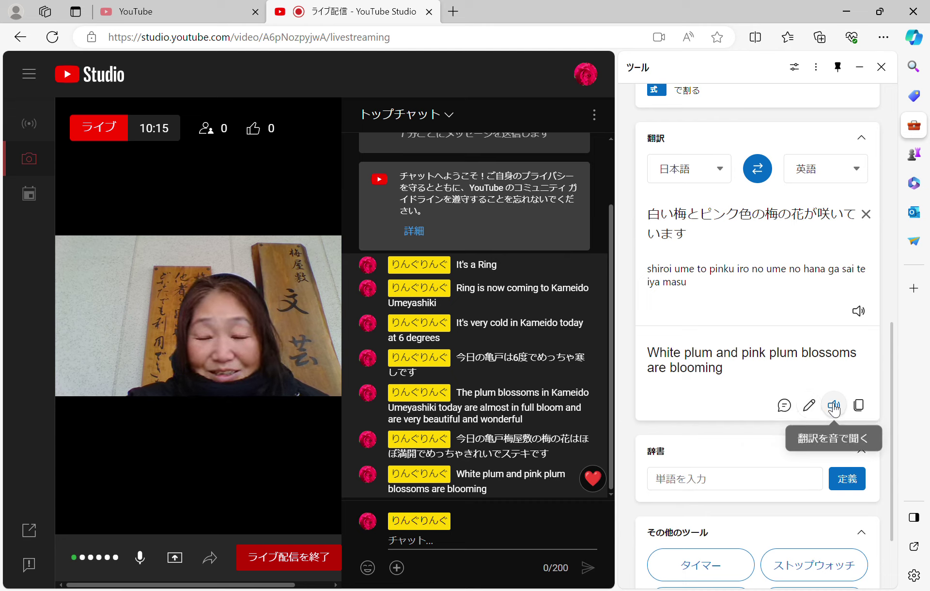
- Replay the English translation's audio and delete "が咲いています" from the end of the Japanese source text
{"action": "left_click", "coordinate": [834, 406]}
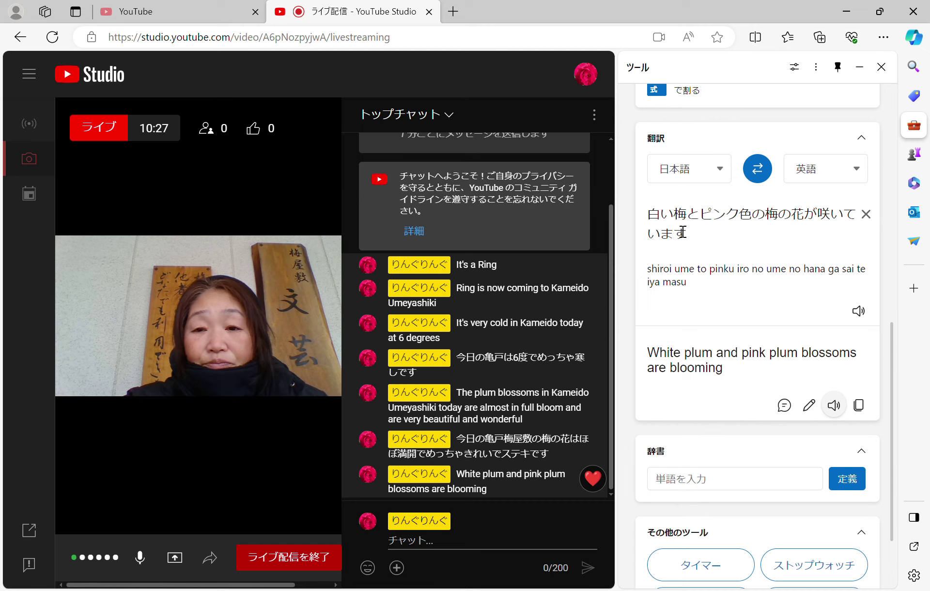
{"action": "triple_click", "coordinate": [661, 221]}
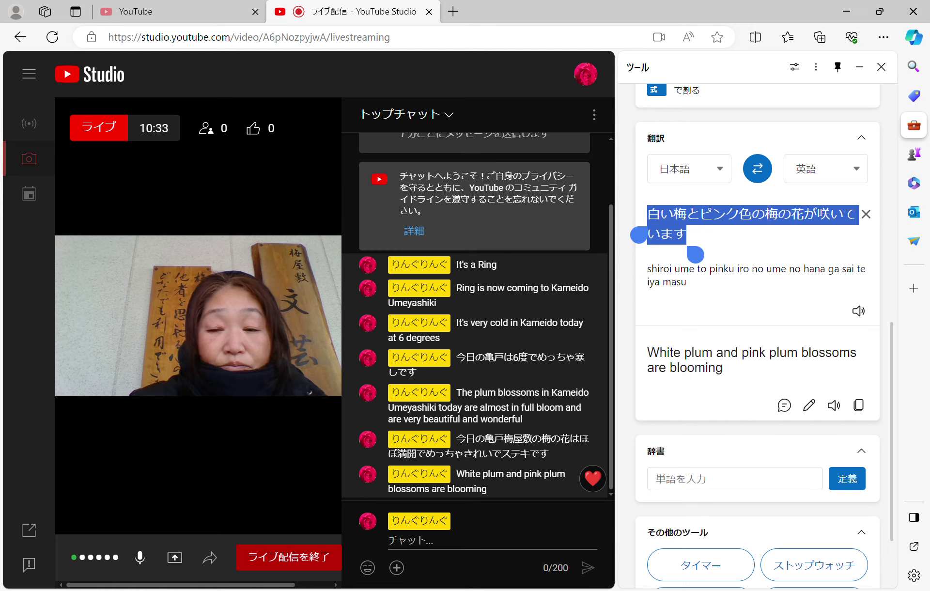
{"action": "left_click", "coordinate": [686, 233]}
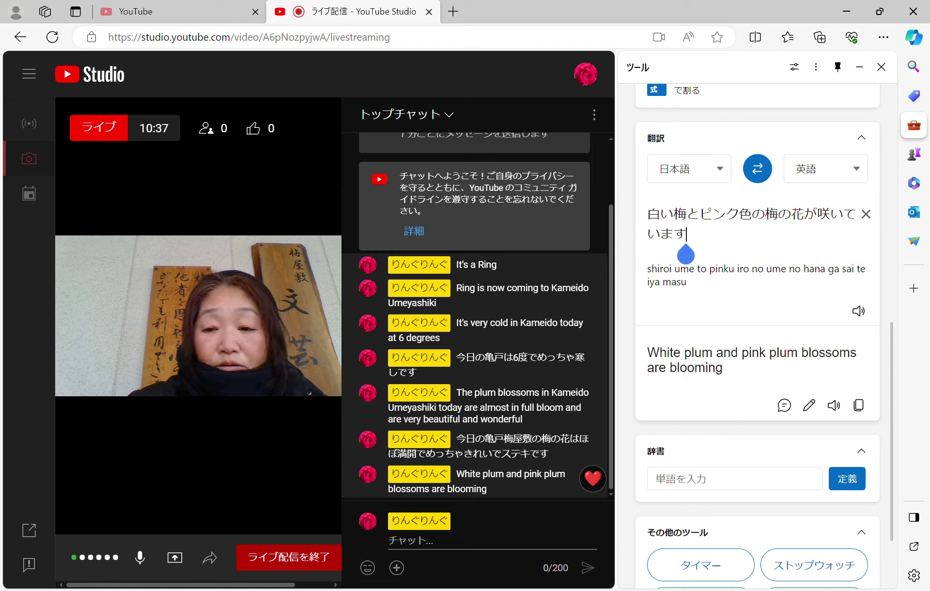
{"action": "key", "text": "BackSpace"}
{"action": "key", "text": "BackSpace"}
{"action": "key", "text": "BackSpace"}
{"action": "key", "text": "BackSpace"}
{"action": "key", "text": "BackSpace"}
{"action": "key", "text": "BackSpace"}
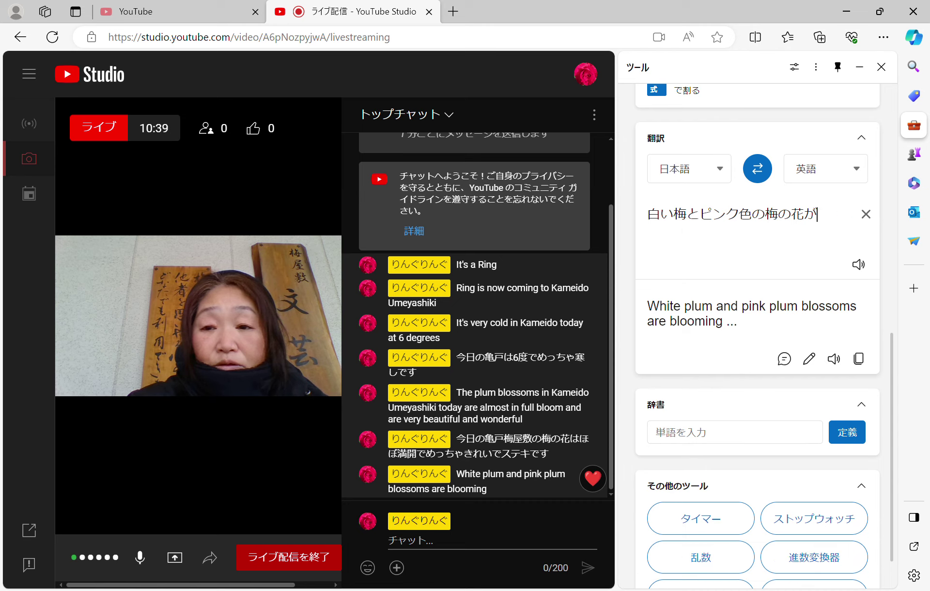
{"action": "key", "text": "BackSpace"}
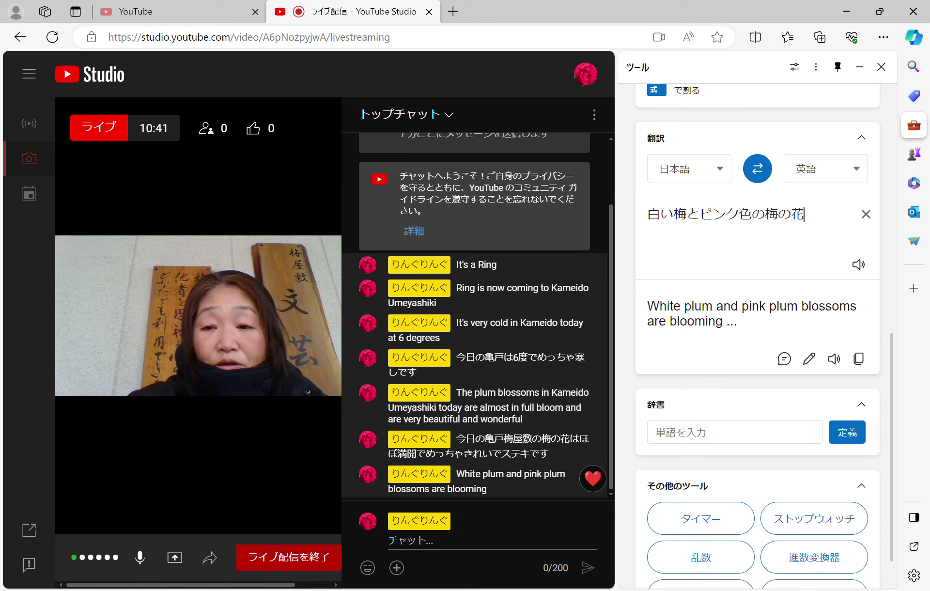
- Append "の前には" to the Japanese source text after "梅の花"
{"action": "type", "text": "no"}
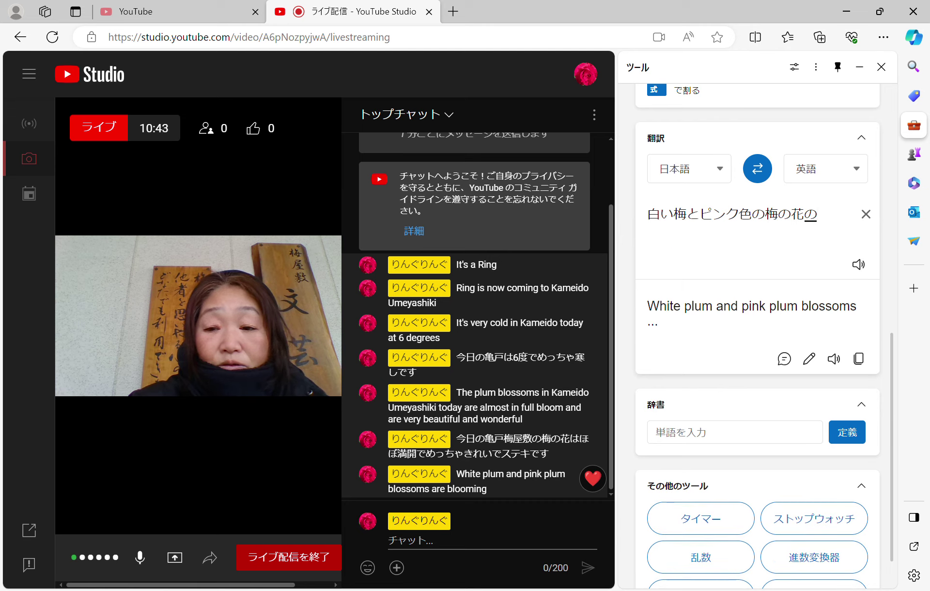
{"action": "key", "text": "Return"}
{"action": "type", "text": "maeni"}
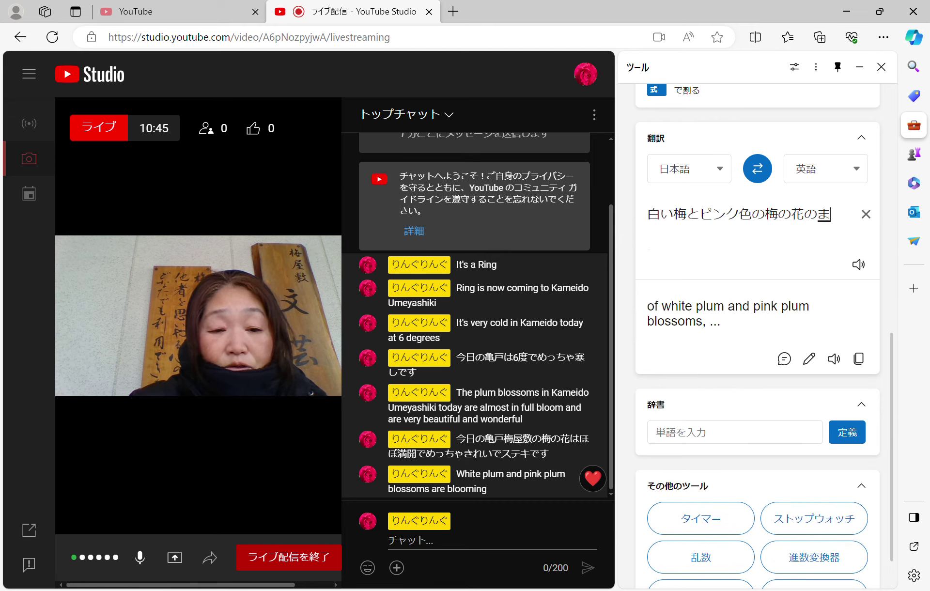
{"action": "type", "text": "ha"}
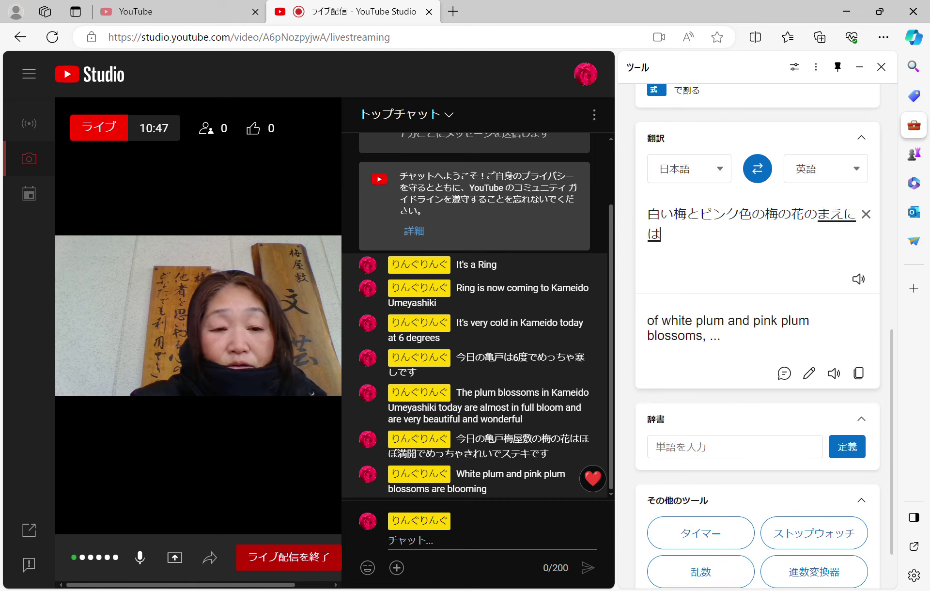
{"action": "key", "text": "space"}
{"action": "key", "text": "Return"}
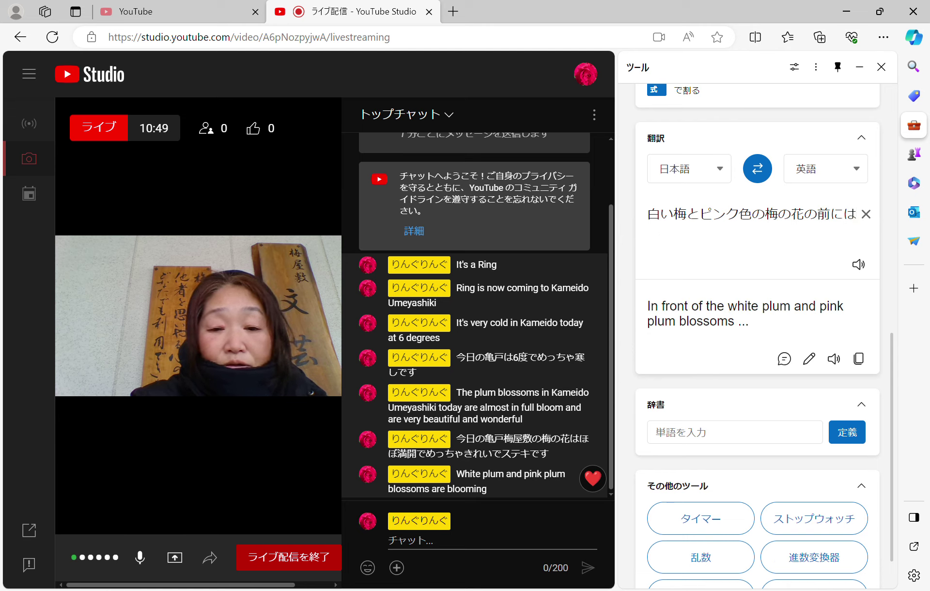
- Append "浮世絵の" to the Japanese source text
{"action": "type", "text": "ukiyo"}
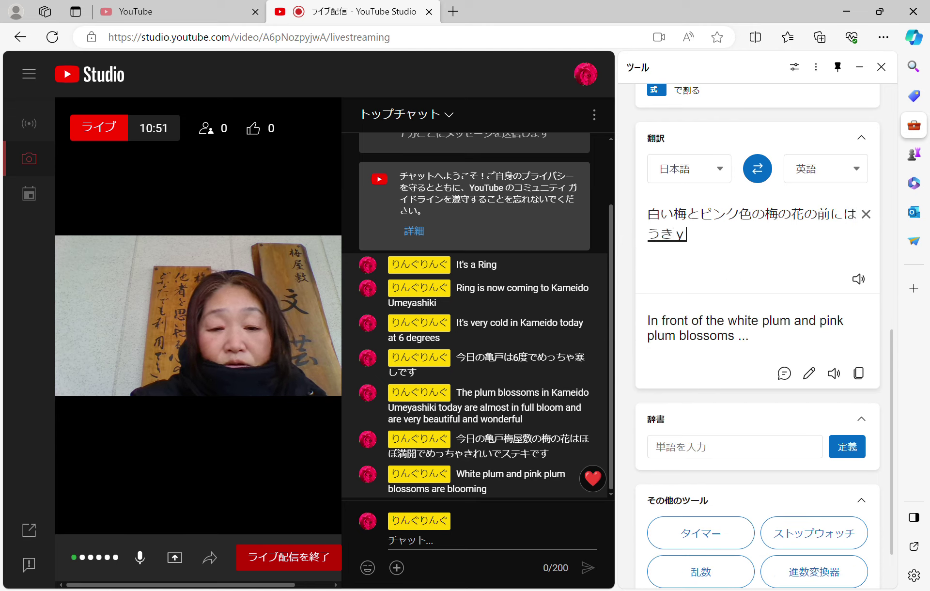
{"action": "type", "text": "e"}
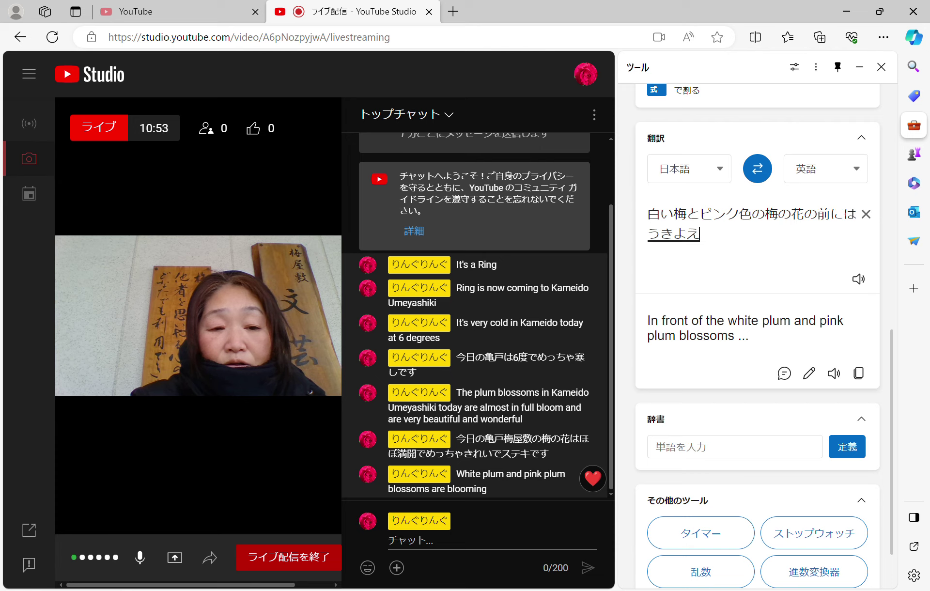
{"action": "key", "text": "space"}
{"action": "key", "text": "Return"}
{"action": "type", "text": "no"}
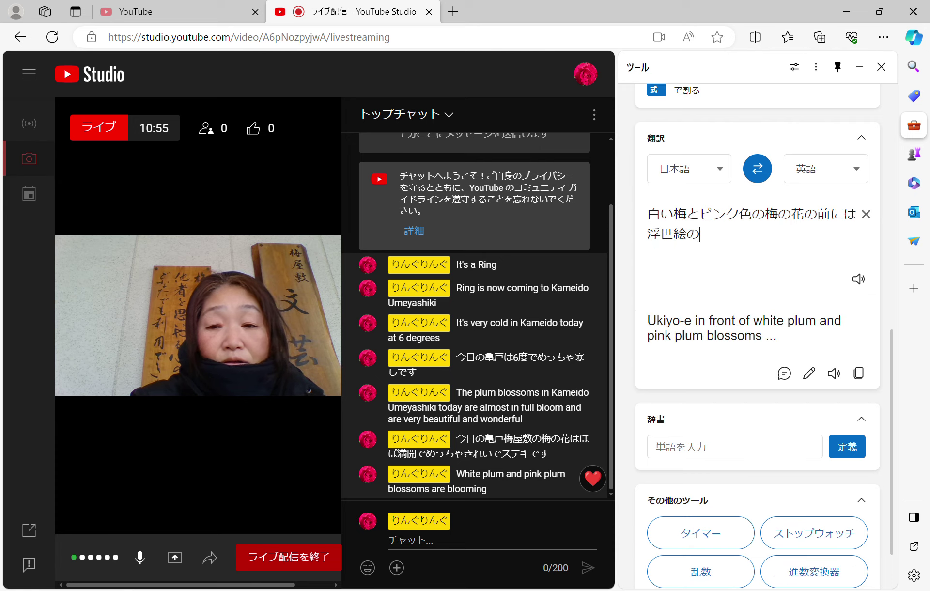
- Append "フォトスポットがあり" to the Japanese source text, correcting the mistyped "ず" after "ふぉと"
{"action": "type", "text": "f"}
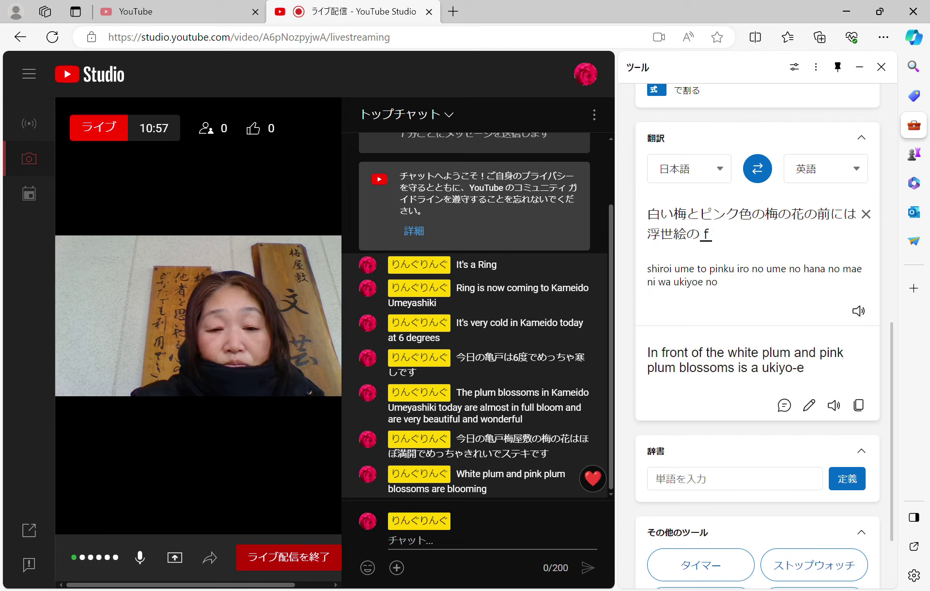
{"action": "type", "text": "ot"}
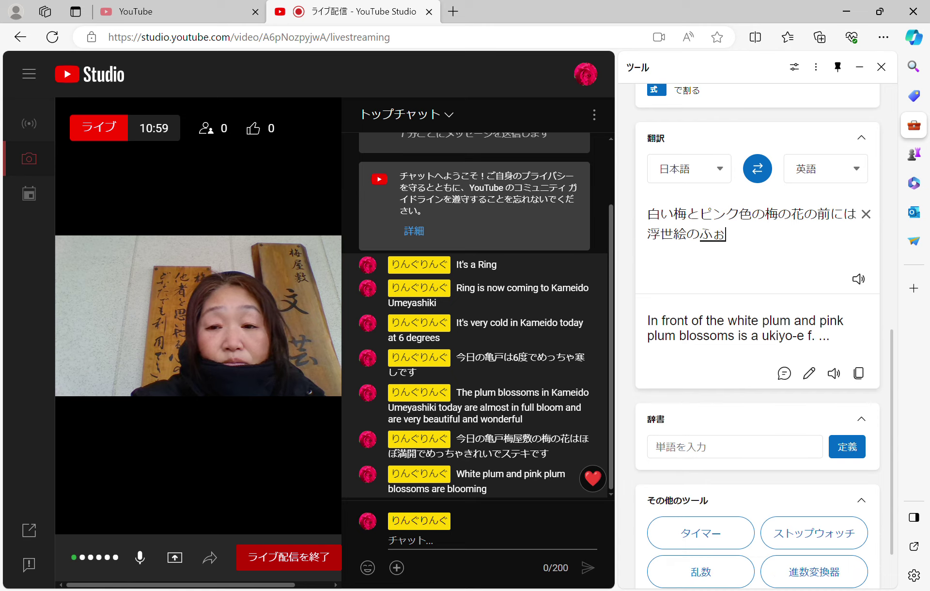
{"action": "type", "text": "o"}
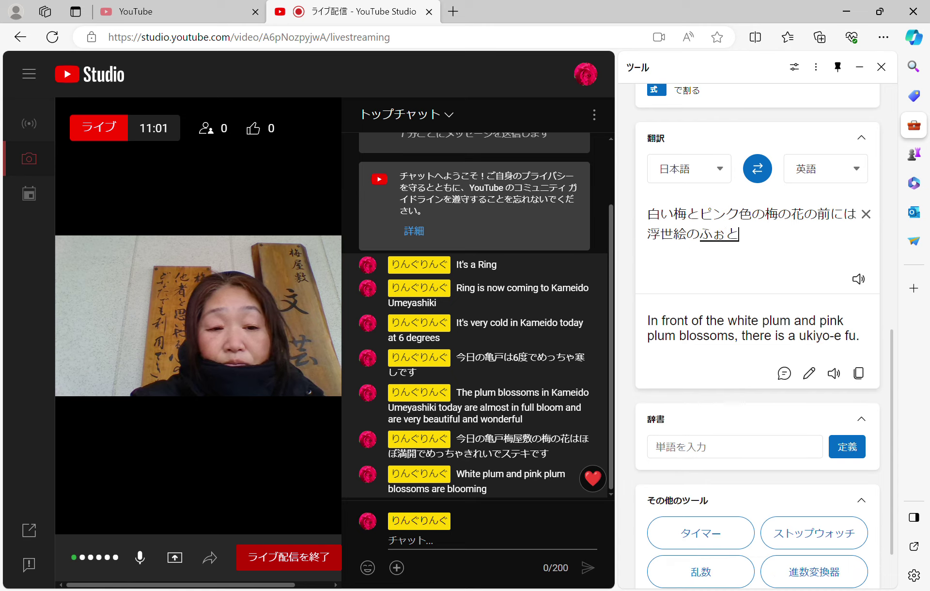
{"action": "type", "text": "zubo"}
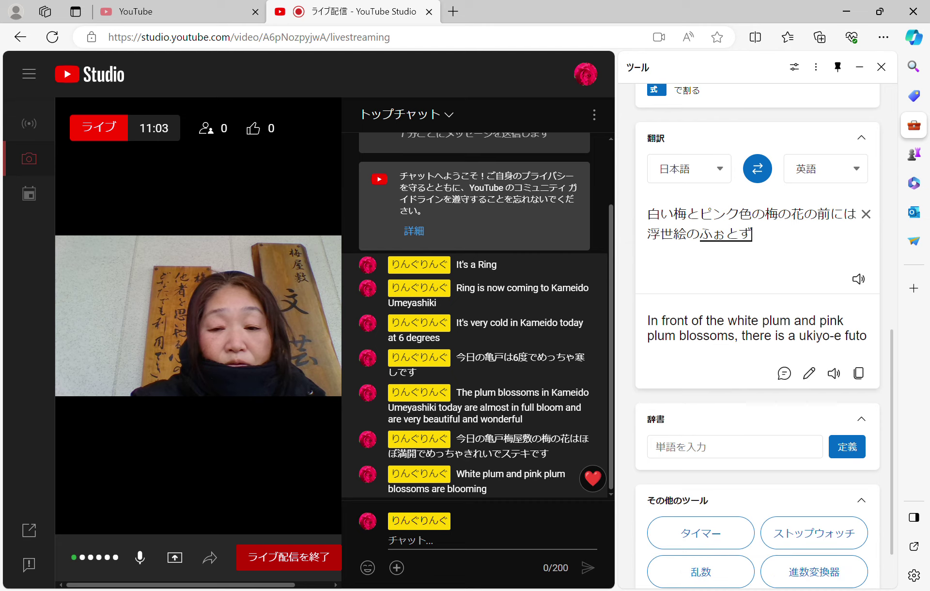
{"action": "type", "text": "tt"}
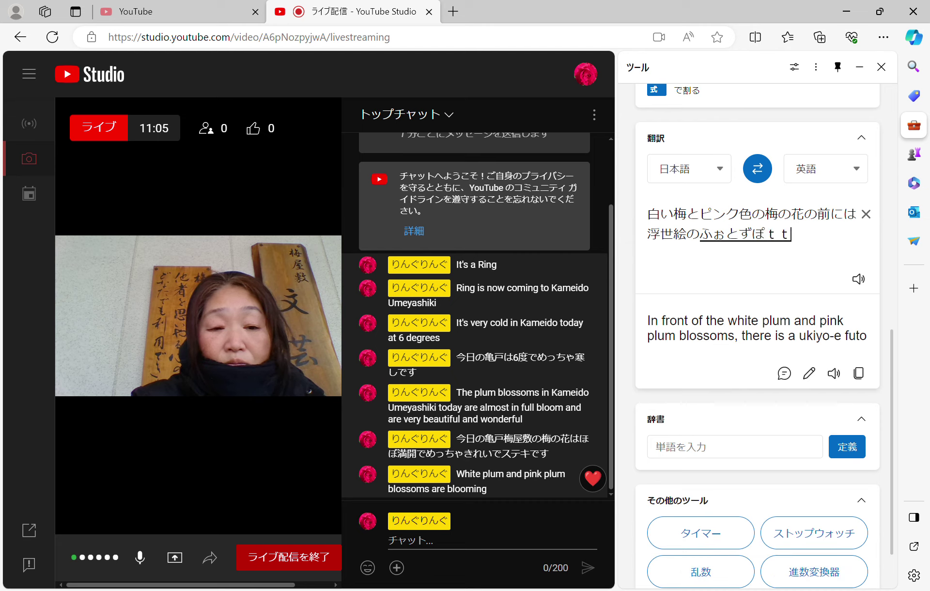
{"action": "type", "text": "o"}
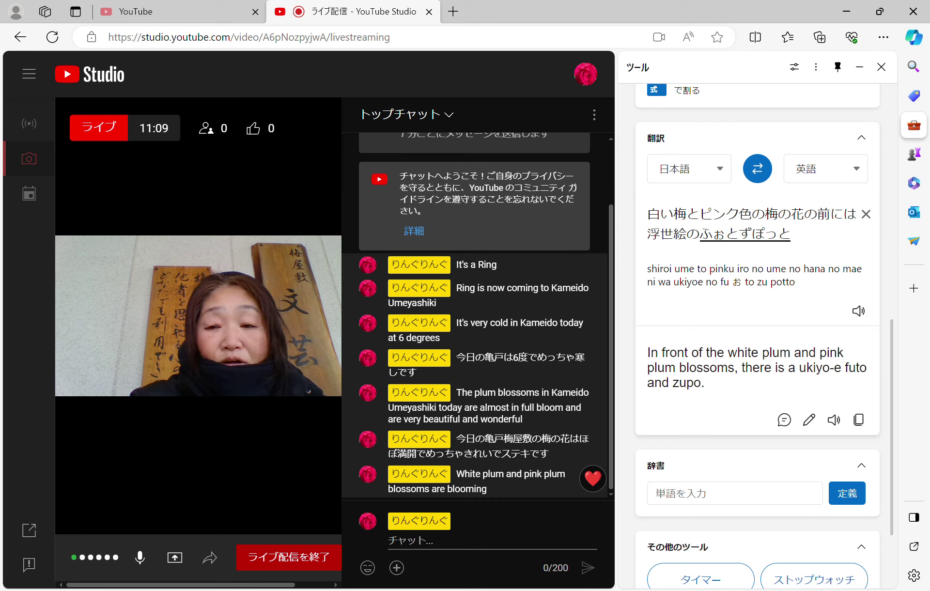
{"action": "key", "text": "BackSpace"}
{"action": "key", "text": "BackSpace"}
{"action": "key", "text": "BackSpace"}
{"action": "key", "text": "BackSpace"}
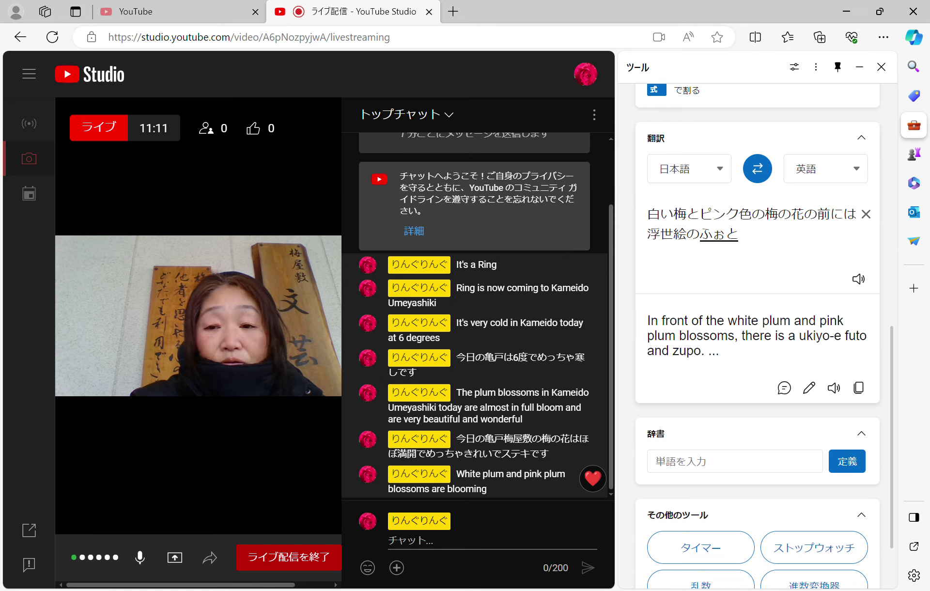
{"action": "type", "text": "su"}
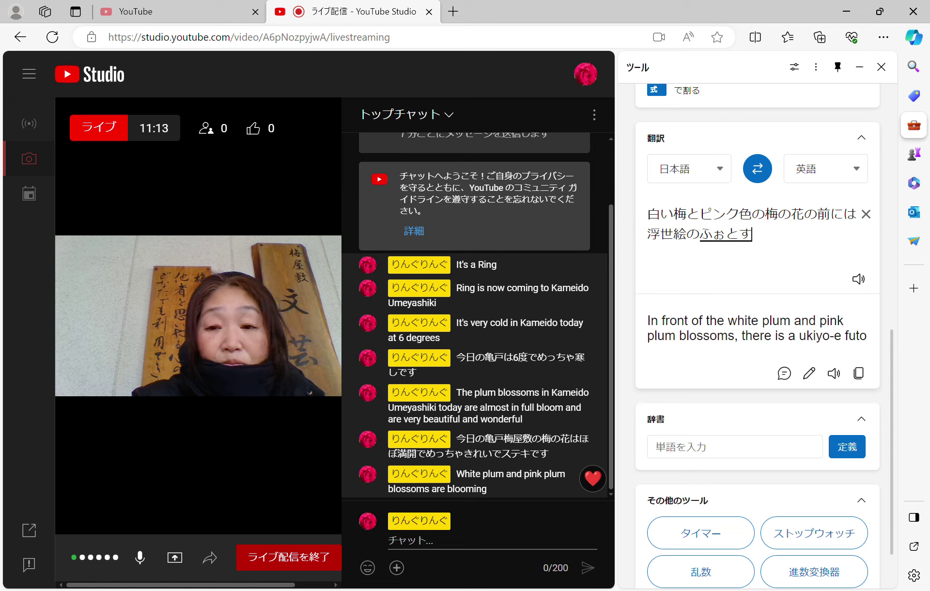
{"action": "type", "text": "pot"}
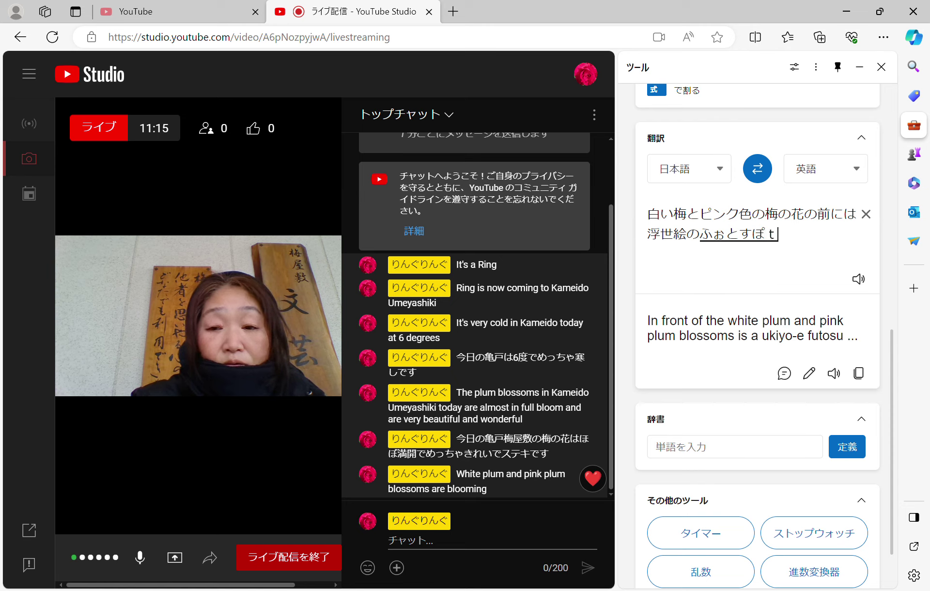
{"action": "type", "text": "togaa"}
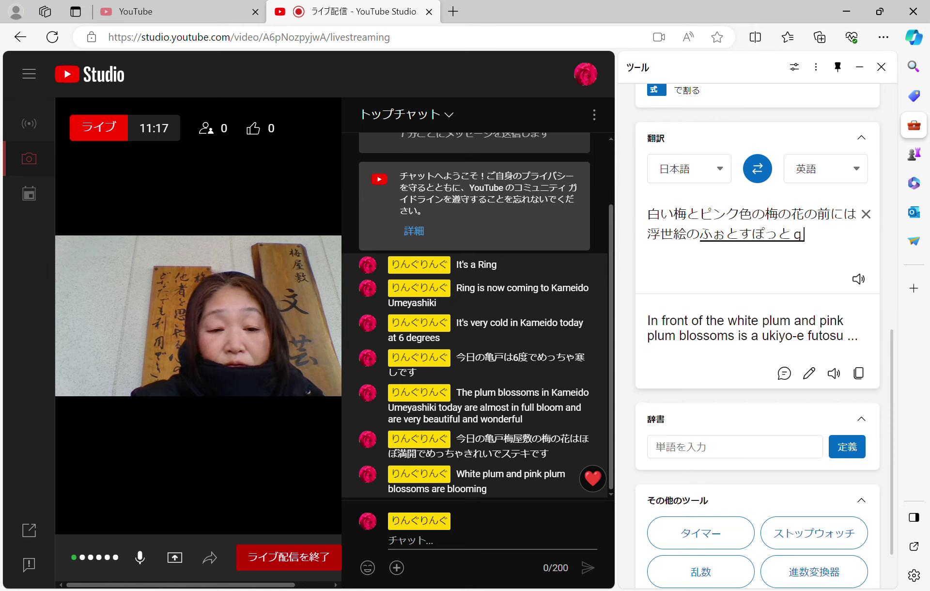
{"action": "type", "text": "ri"}
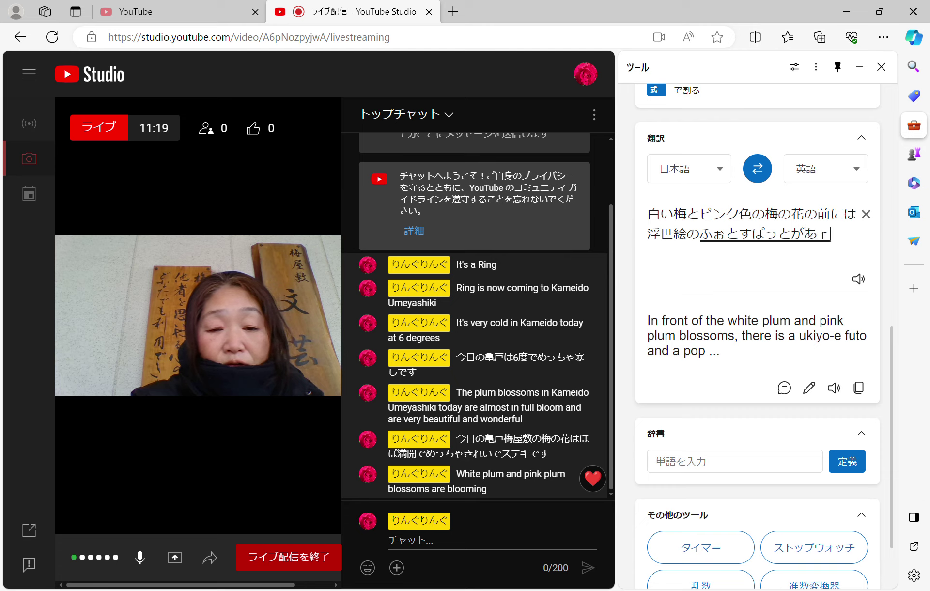
{"action": "key", "text": "space"}
{"action": "key", "text": "Return"}
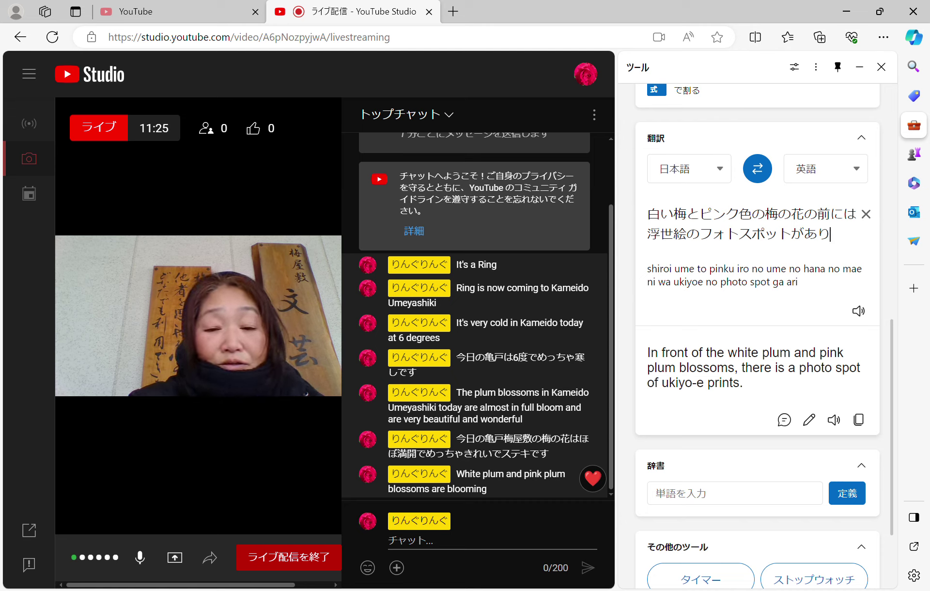
- Append "後ろから" to the Japanese source text
{"action": "type", "text": "ushiro"}
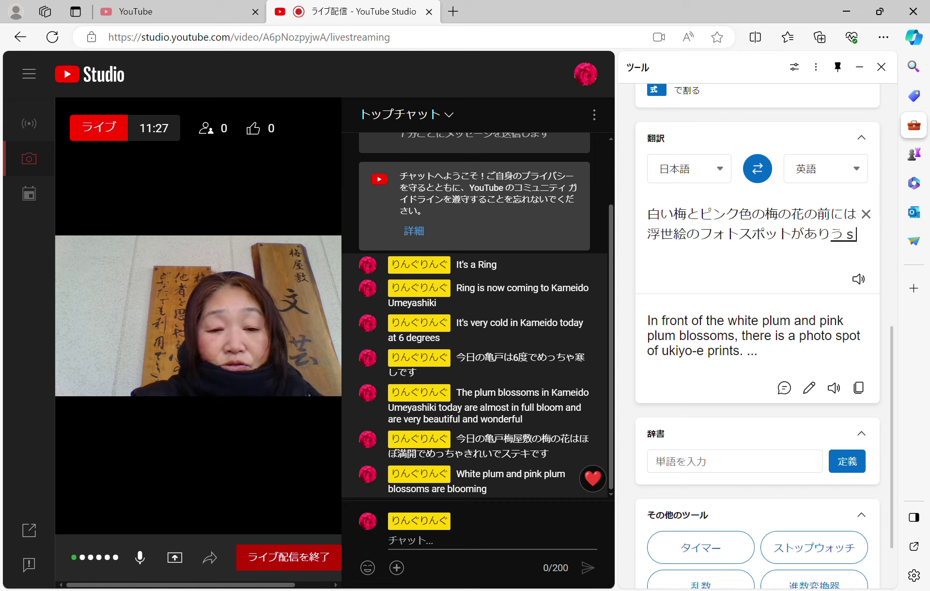
{"action": "type", "text": "ka"}
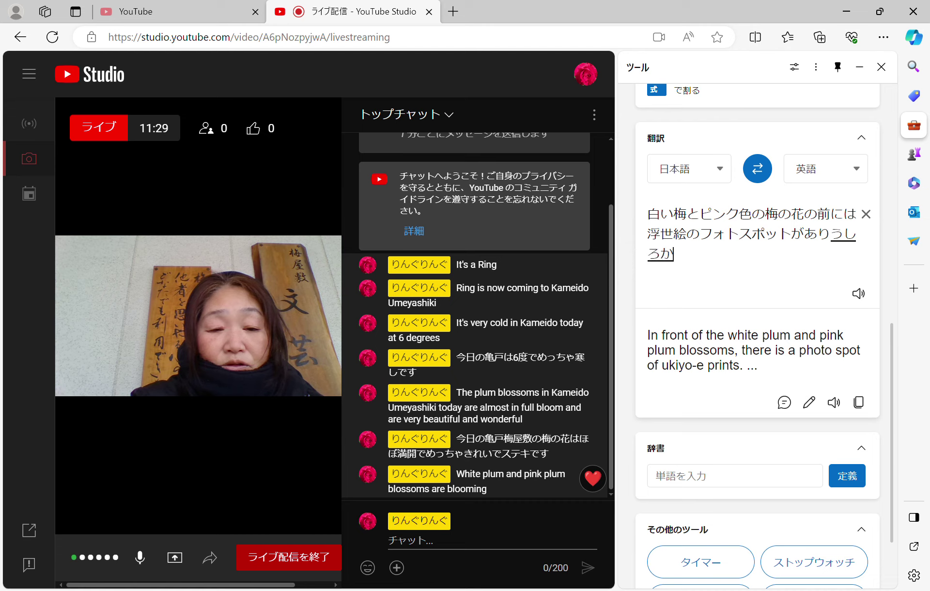
{"action": "type", "text": "ra"}
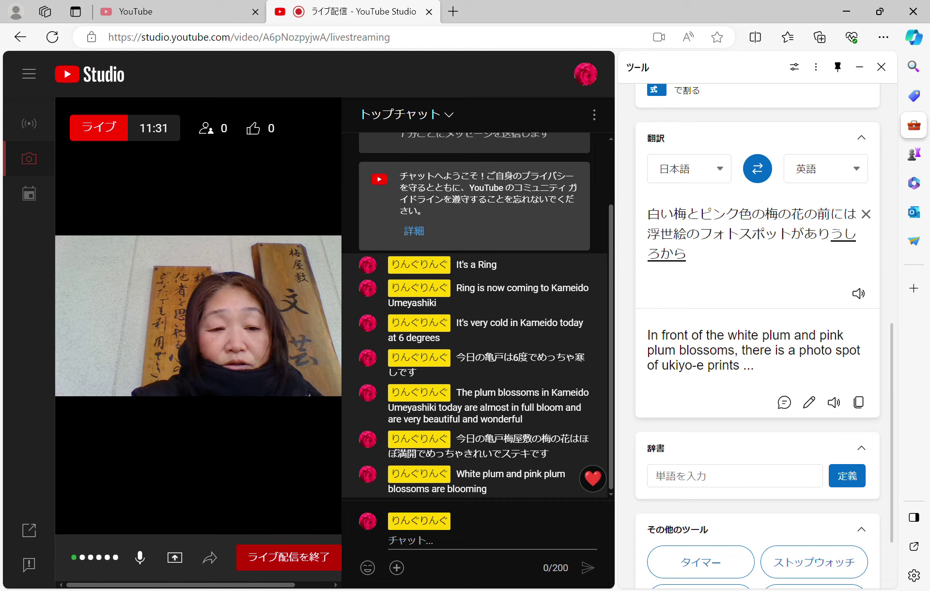
{"action": "key", "text": "space"}
{"action": "key", "text": "Return"}
- Finish the Japanese source sentence with "顔を出すことができます", correcting the mistyped character after "か"
{"action": "type", "text": "ka"}
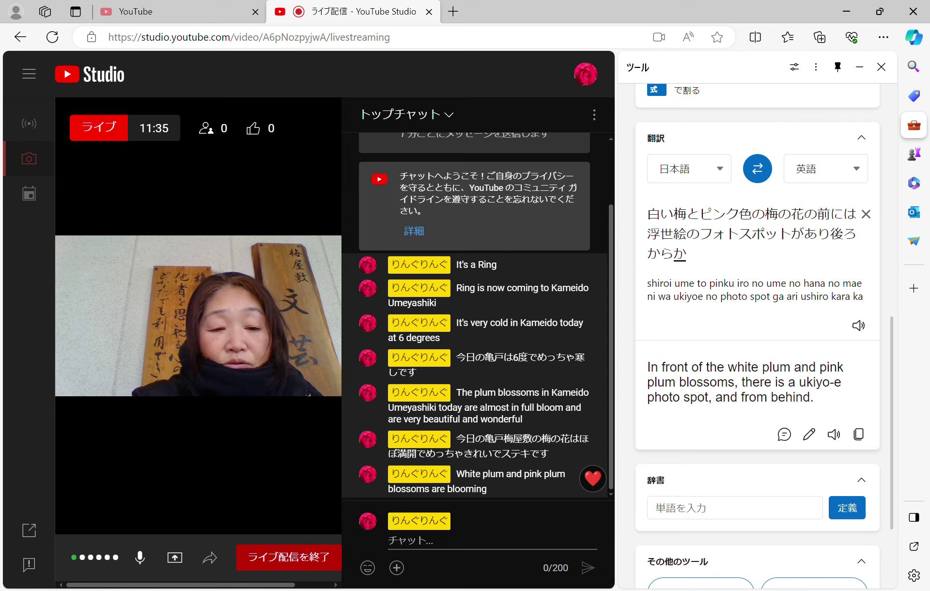
{"action": "type", "text": "wo"}
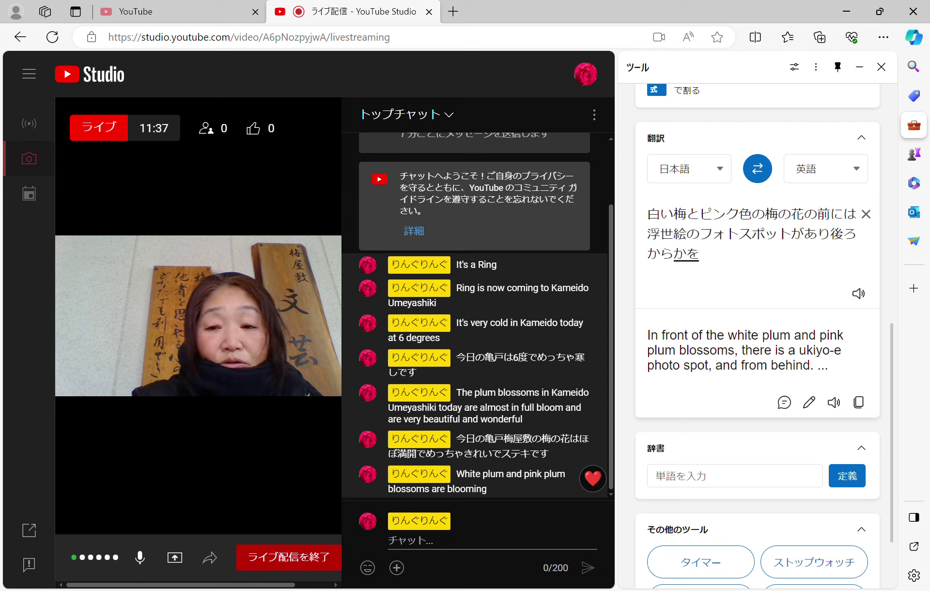
{"action": "key", "text": "BackSpace"}
{"action": "type", "text": "o"}
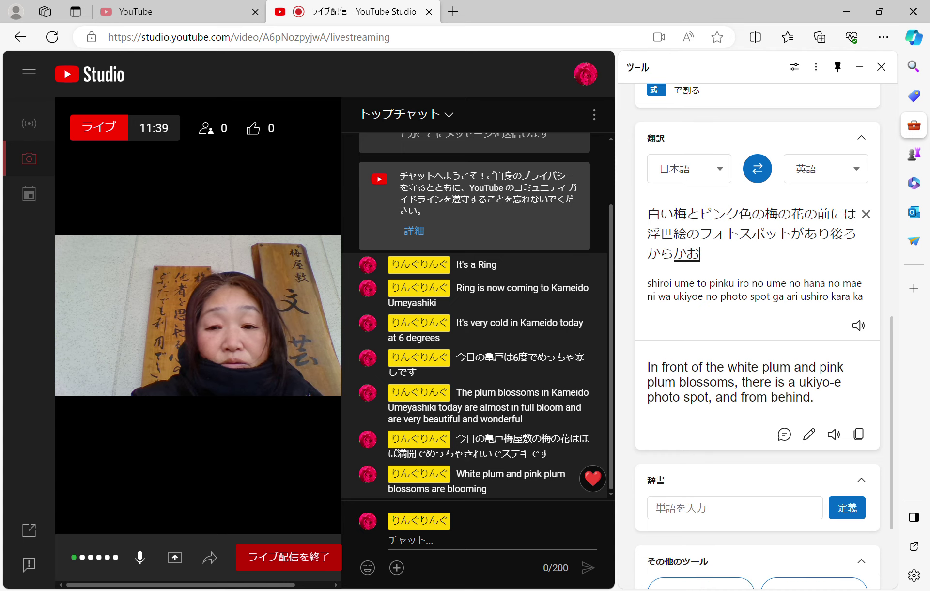
{"action": "type", "text": "wo"}
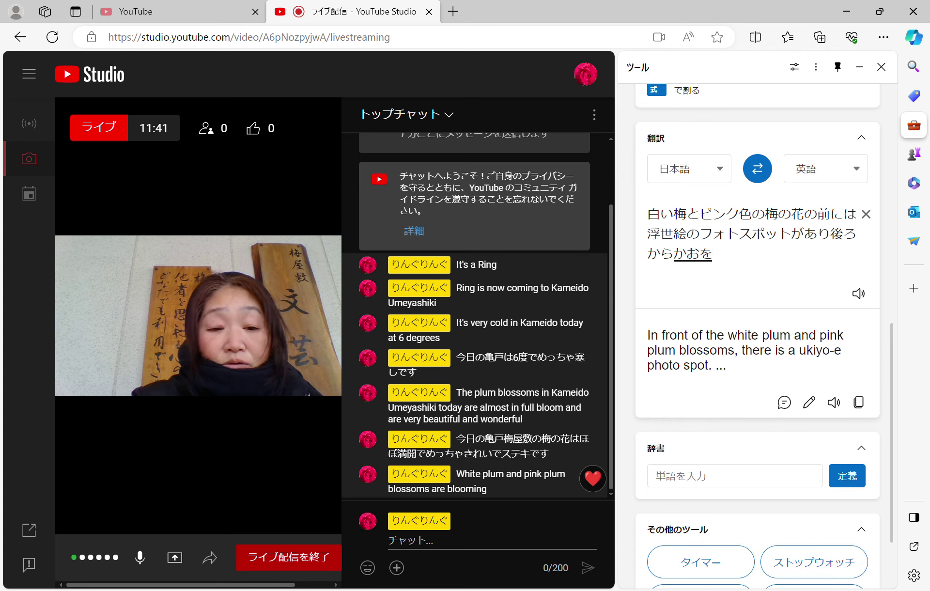
{"action": "type", "text": "das"}
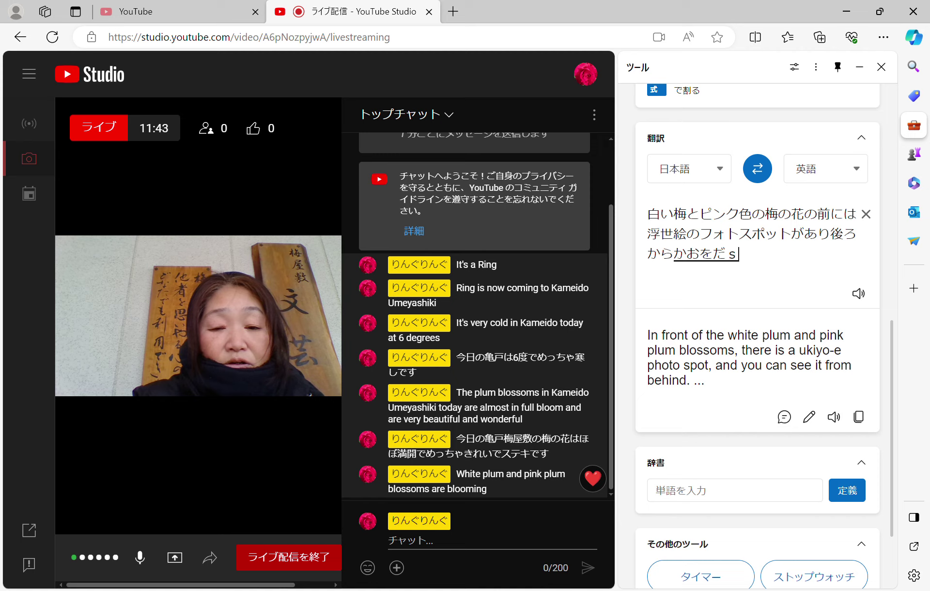
{"action": "type", "text": "ukot"}
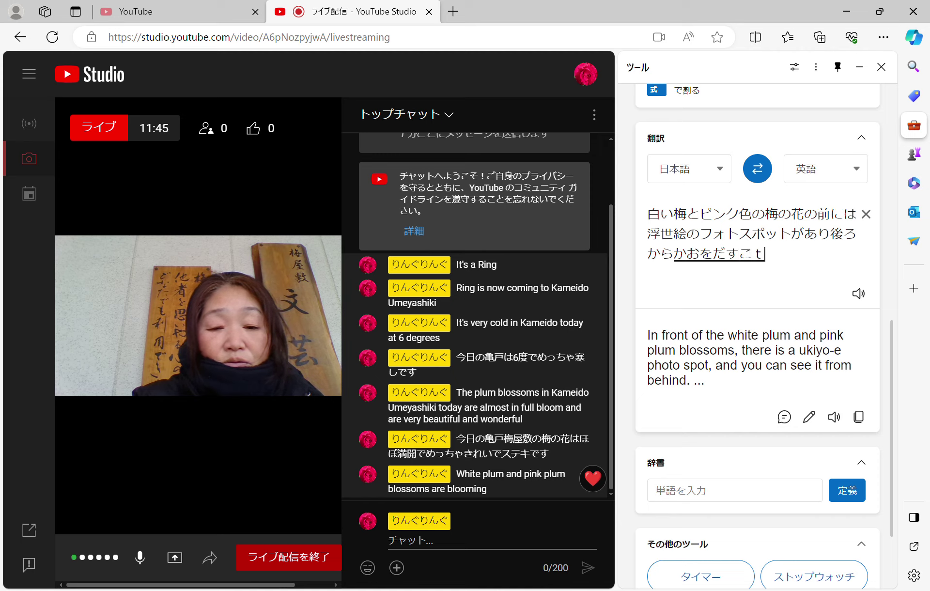
{"action": "type", "text": "oga"}
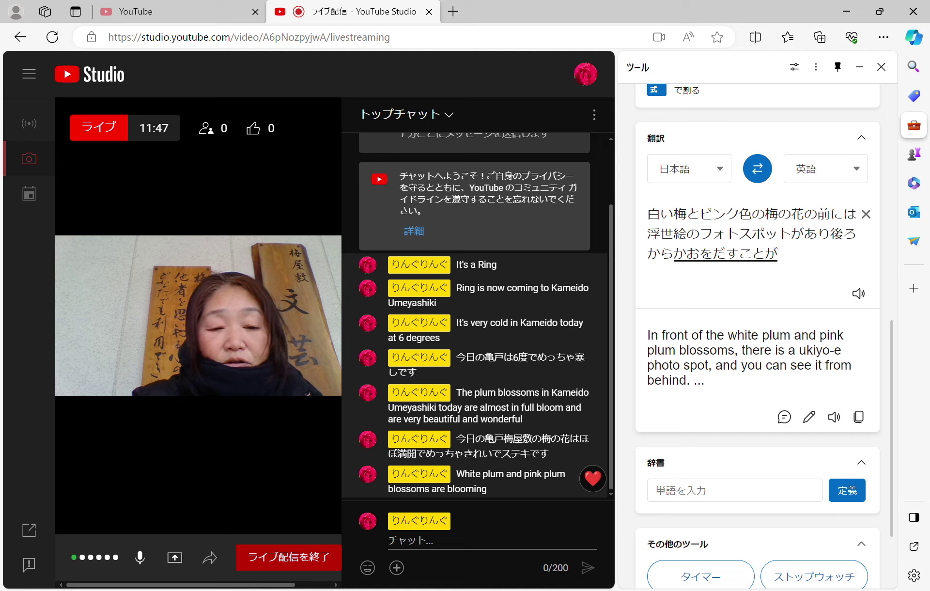
{"action": "type", "text": "dekim"}
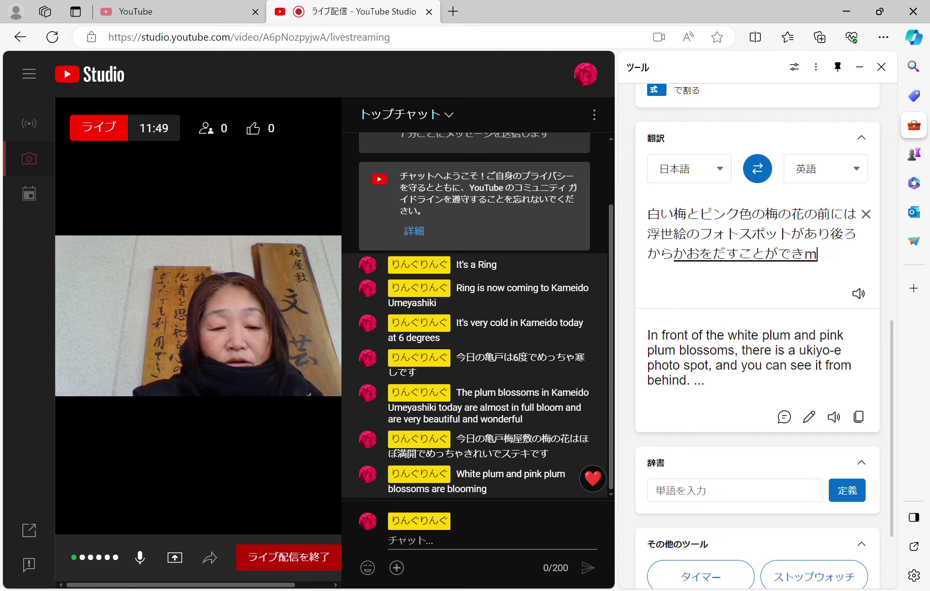
{"action": "type", "text": "asu"}
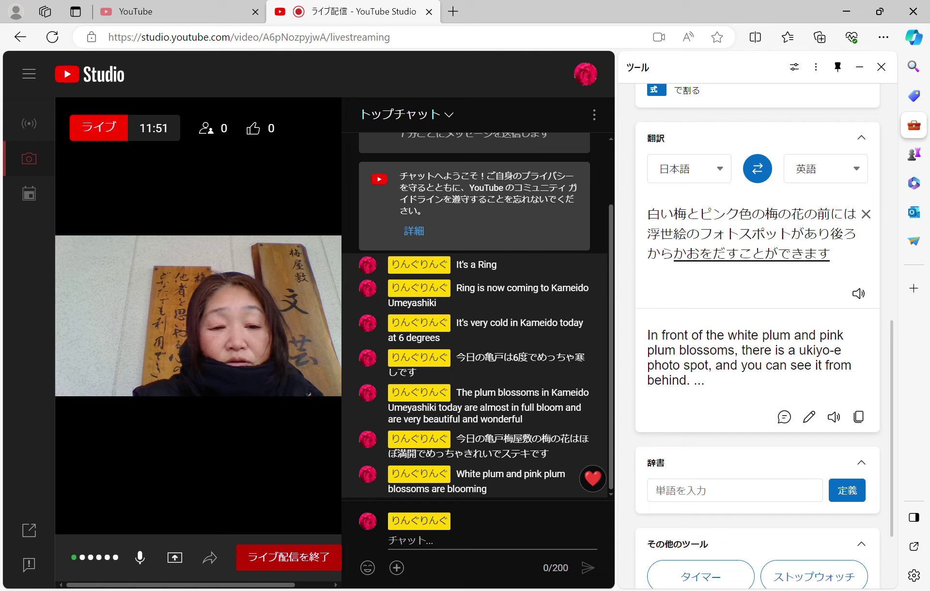
{"action": "key", "text": "space"}
{"action": "key", "text": "Return"}
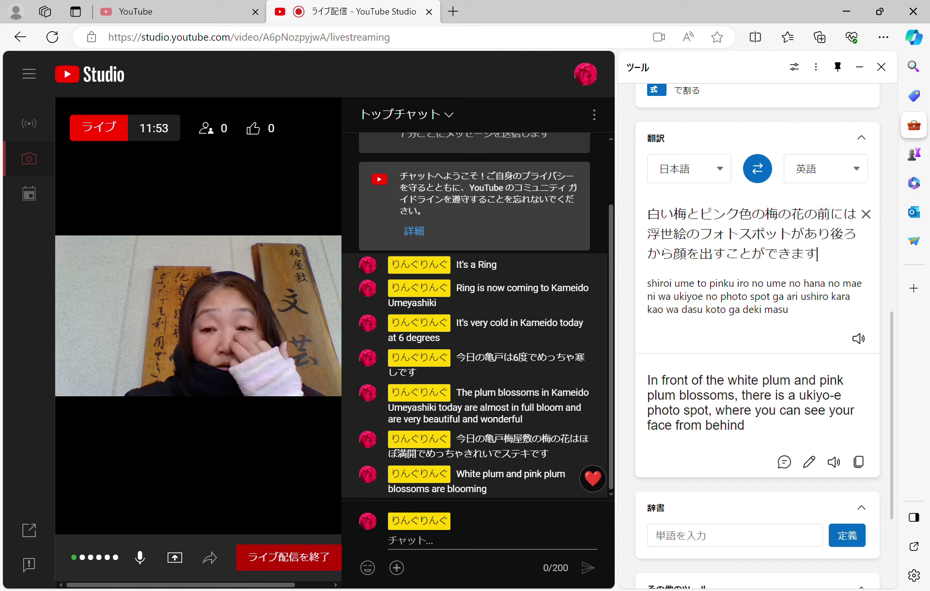